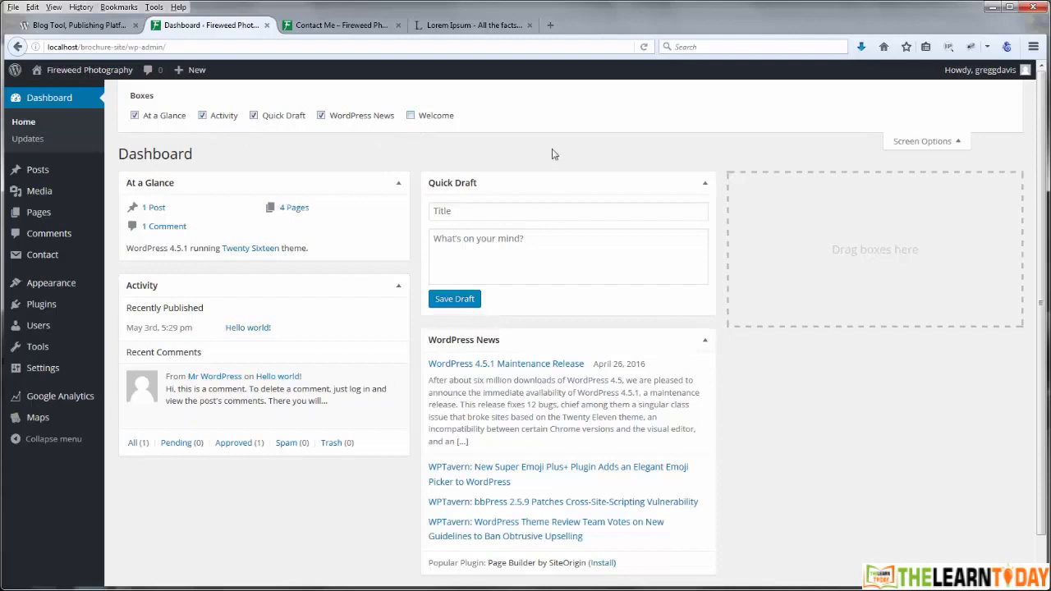
Step: Show and then dismiss the dashboard Welcome panel, then collapse Screen Options
left_click(411, 117)
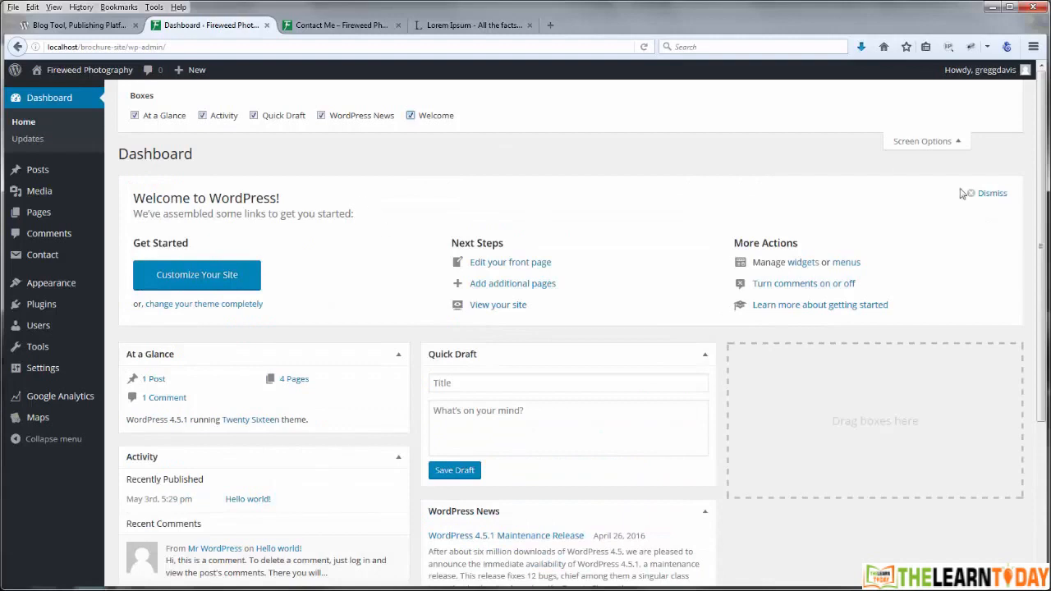
left_click(988, 193)
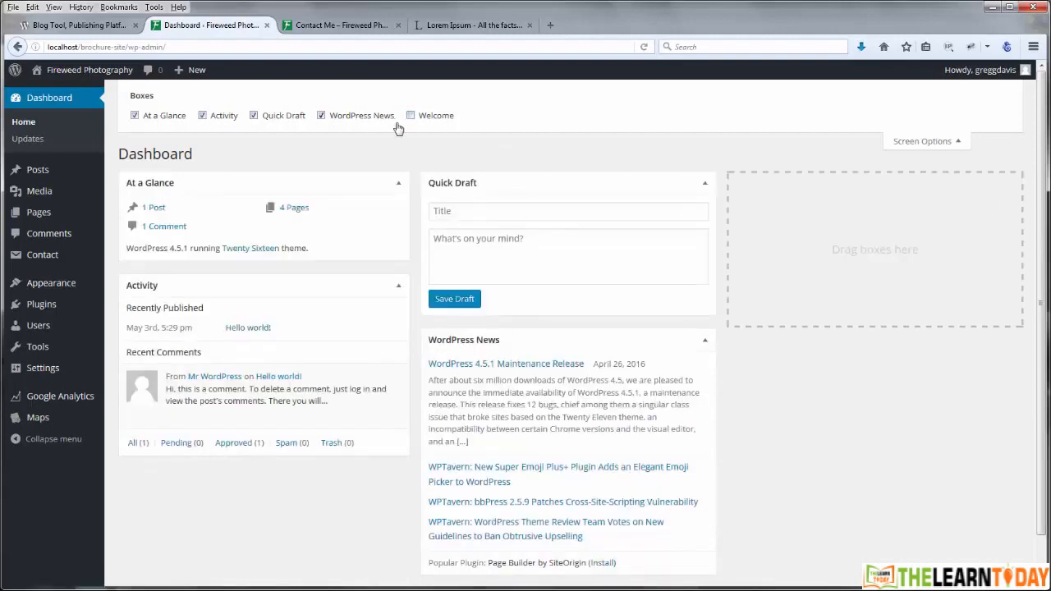
left_click(922, 141)
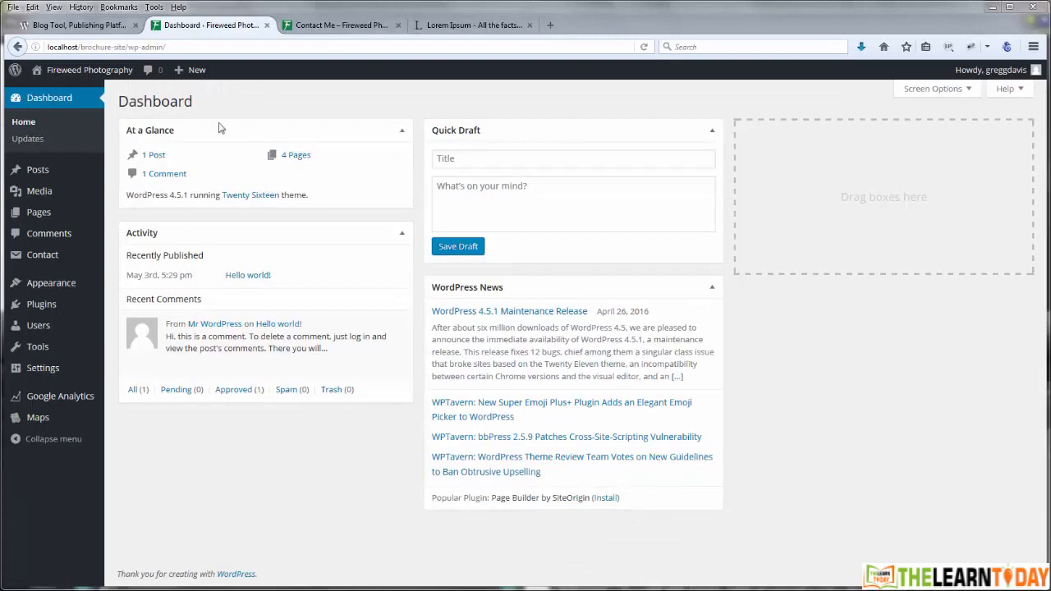
Step: Go to Contact > Contact Forms, dismiss the support notice, and edit Contact form 1
mouse_move(105, 220)
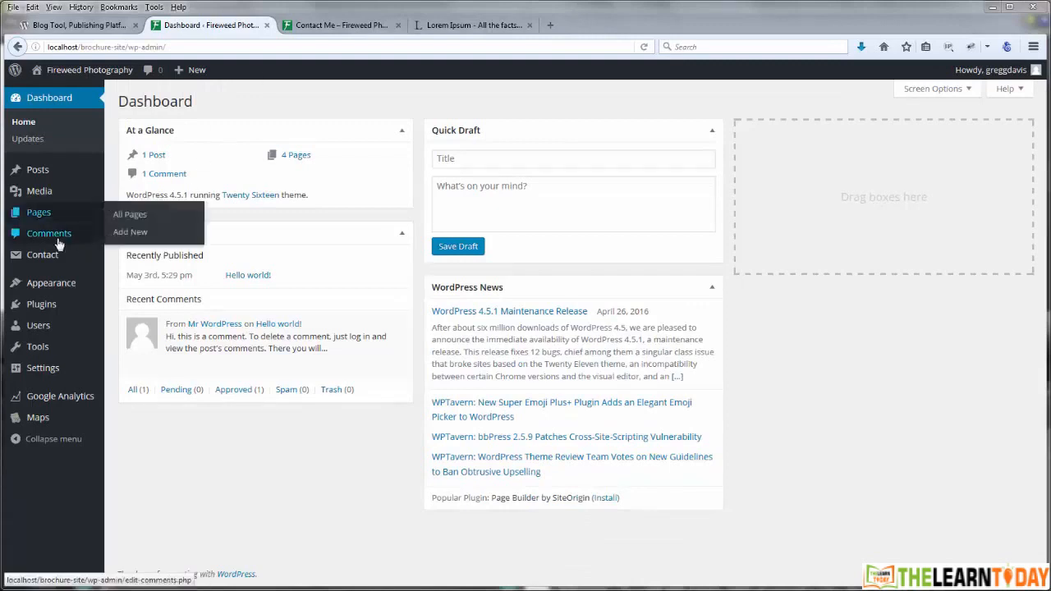
mouse_move(45, 260)
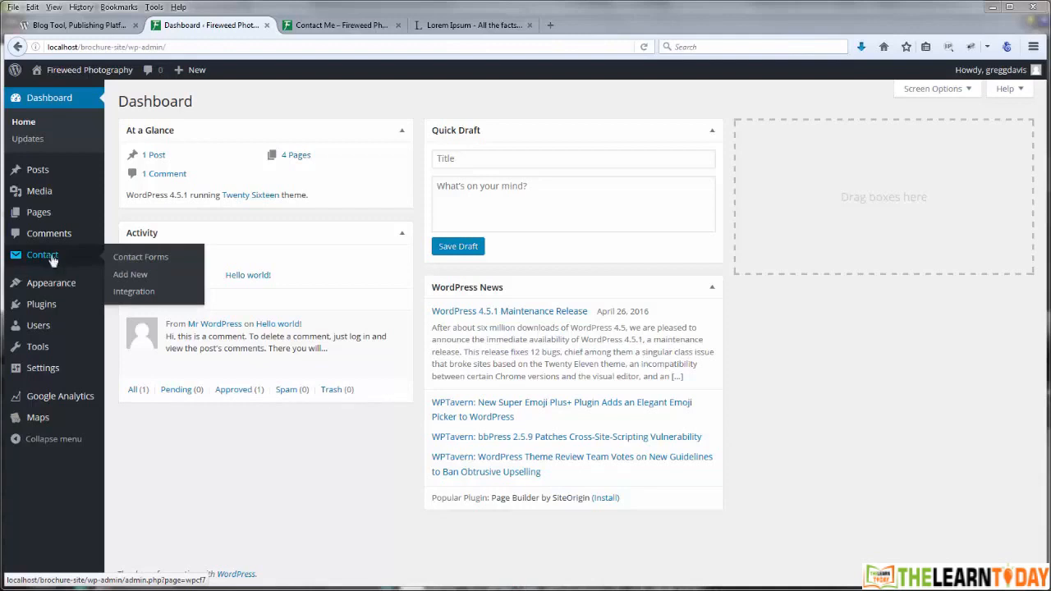
left_click(132, 259)
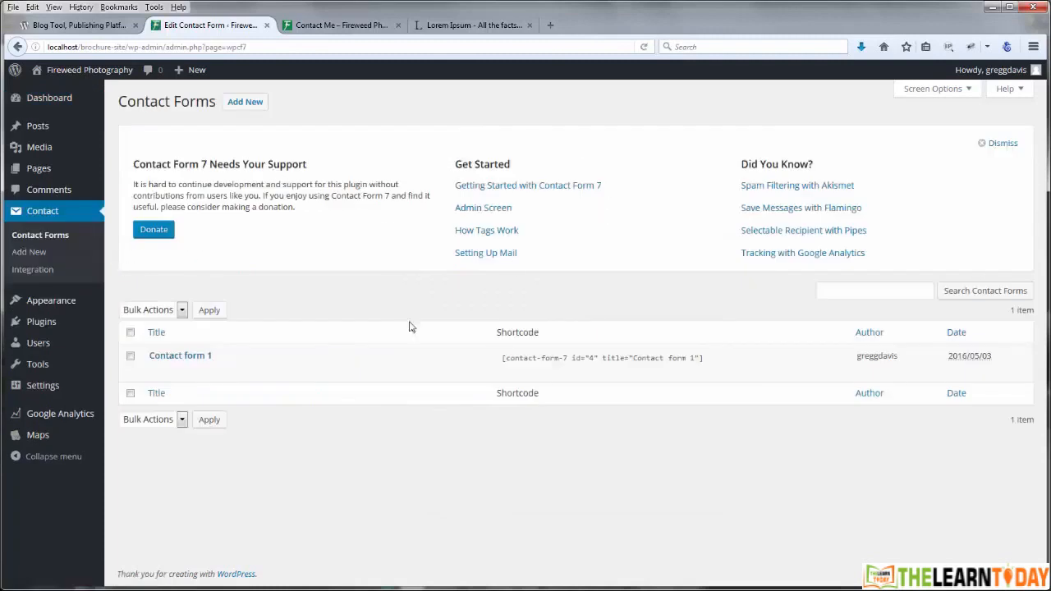
left_click(1003, 143)
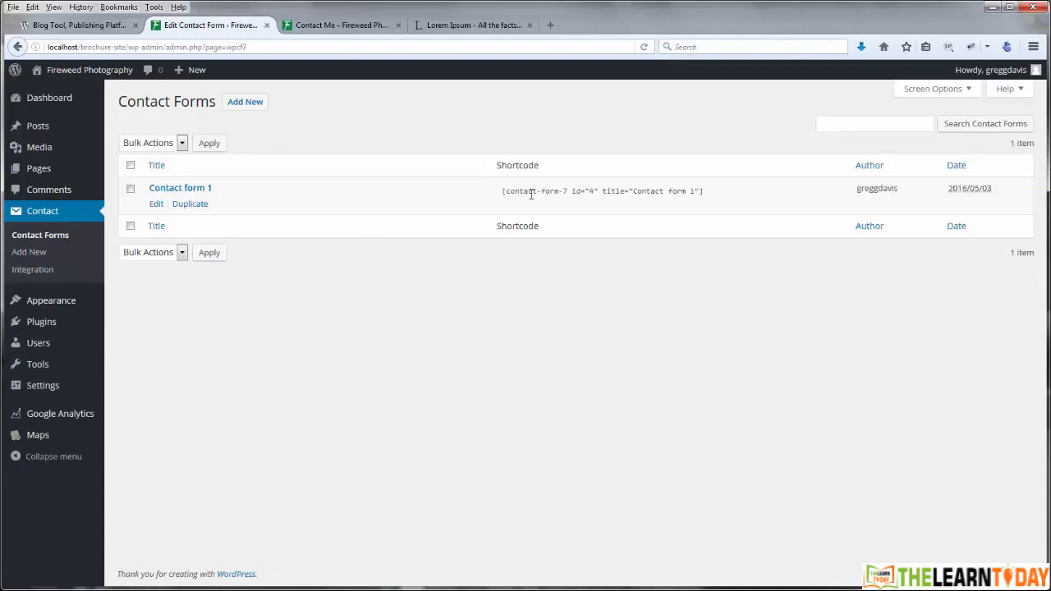
left_click(174, 192)
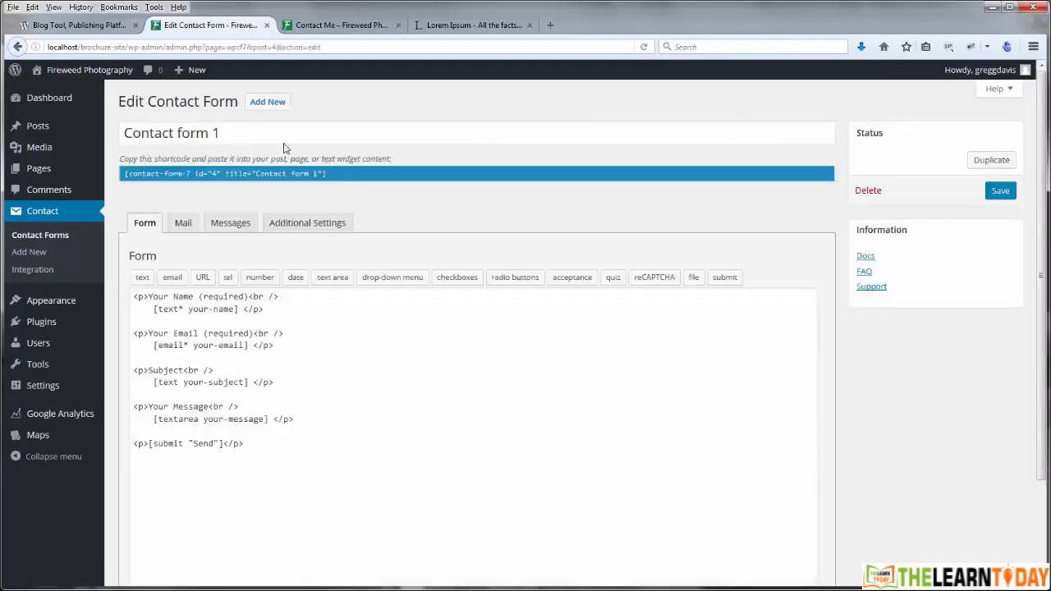
Step: Replace 'form 1' in the form title with 'Me' so it reads 'Contact Me'
left_click(223, 133)
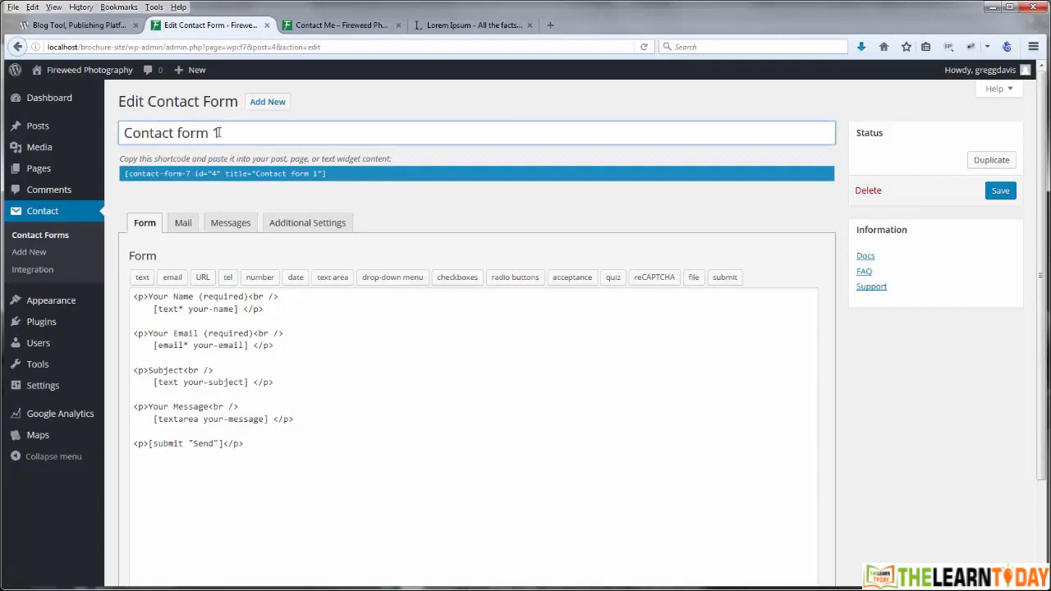
left_click_drag(174, 134, 240, 136)
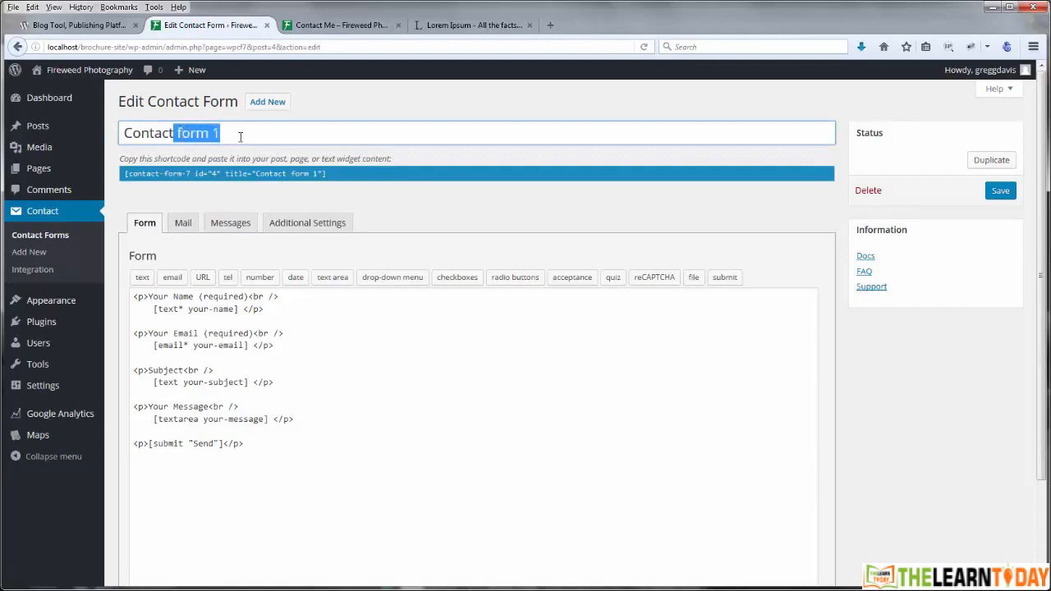
key("BackSpace")
type("ME")
key("BackSpace")
type("e")
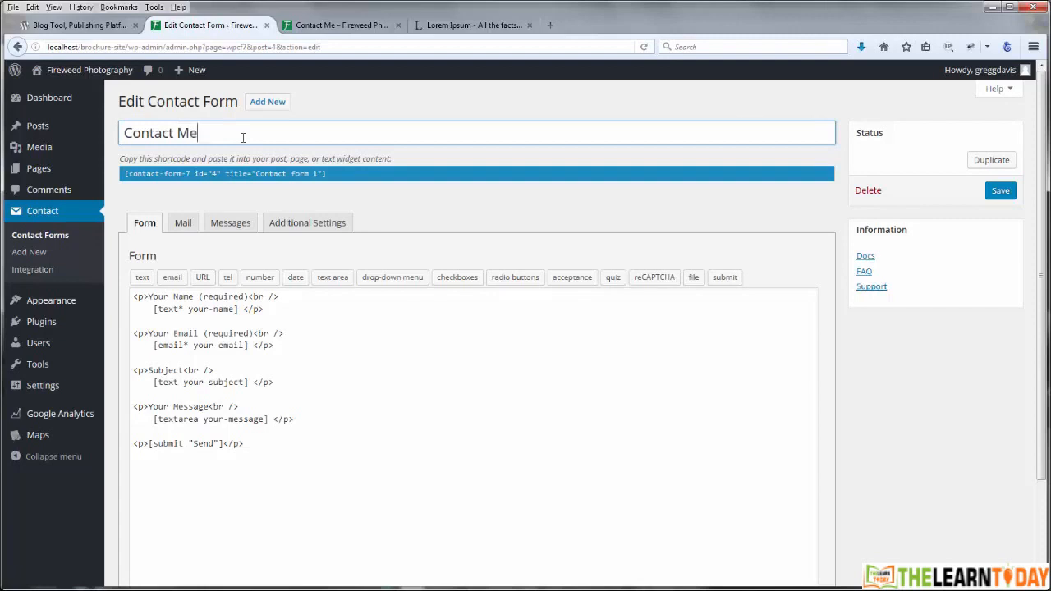
left_click(441, 205)
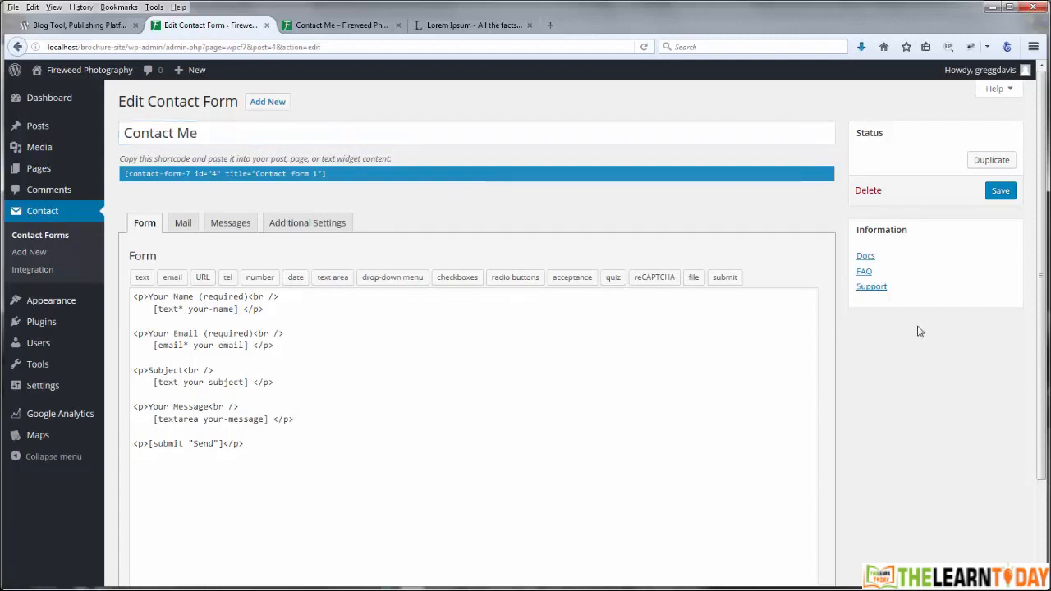
scroll(1041, 279, "down", 2)
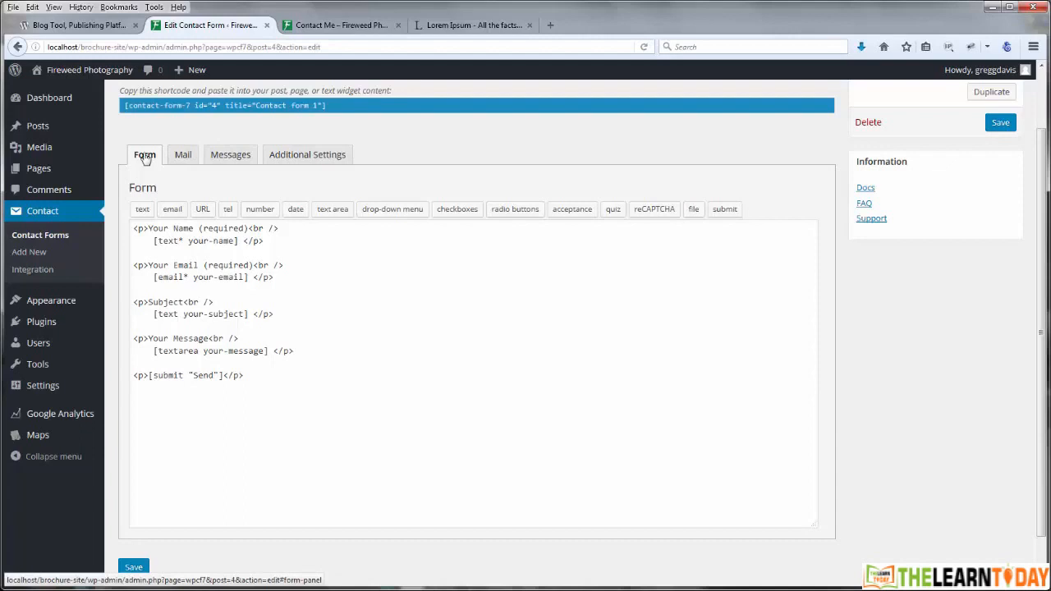
Step: Look through the Mail tab's recipient, sender, subject and body, then switch to Messages
left_click(184, 156)
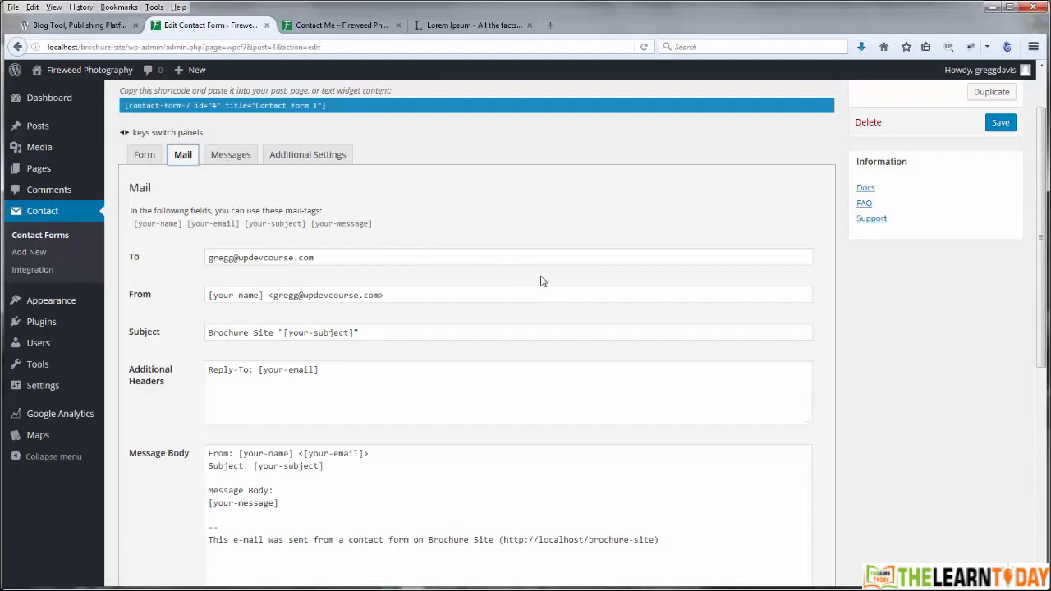
scroll(540, 282, "down", 5)
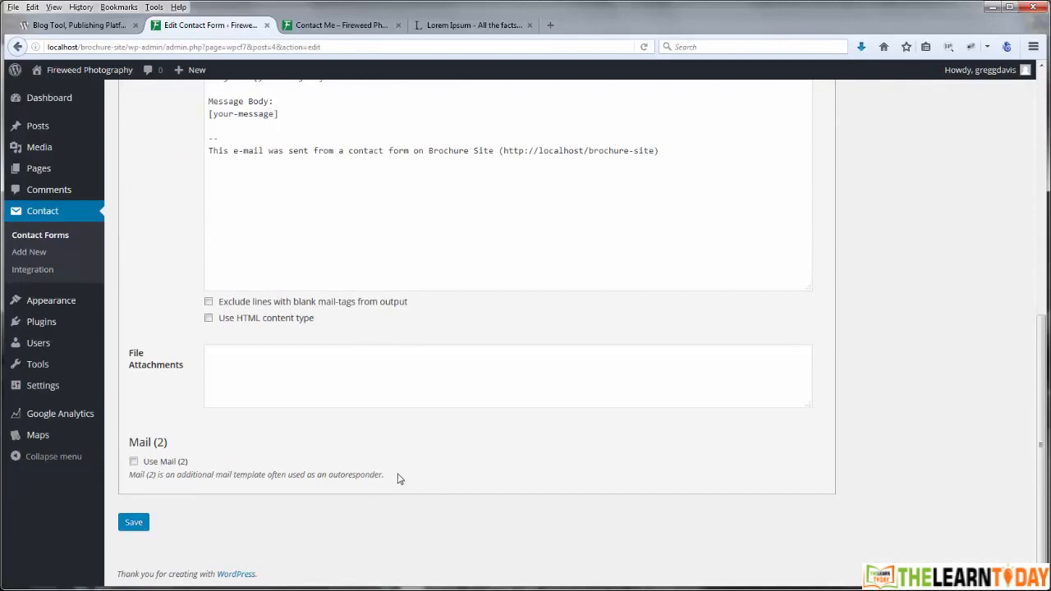
scroll(398, 478, "up", 10)
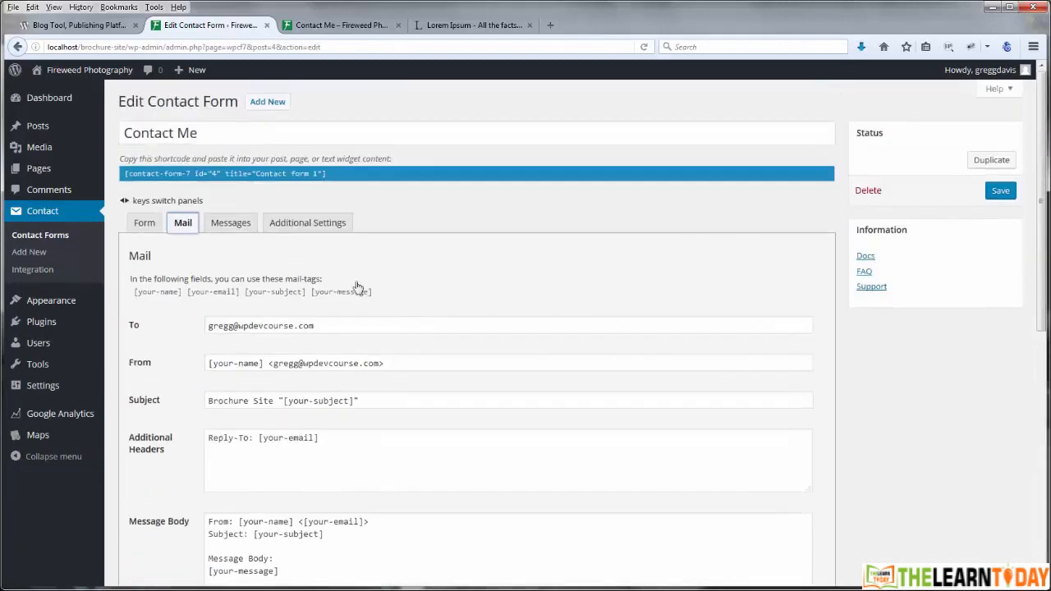
left_click(236, 225)
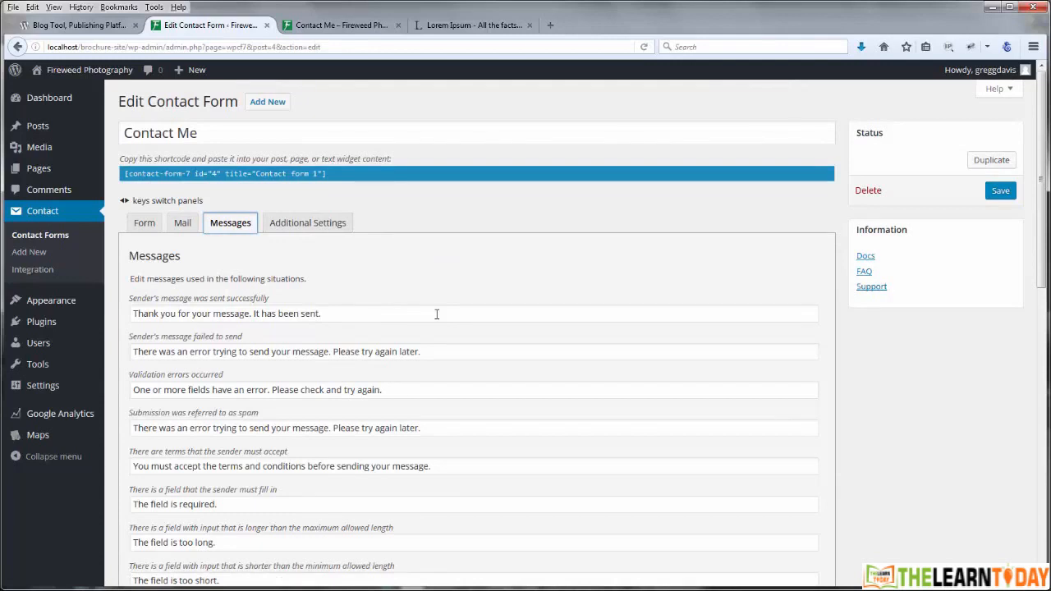
Step: Scroll through the default response messages, then show the Additional Settings panel
scroll(514, 382, "down", 4)
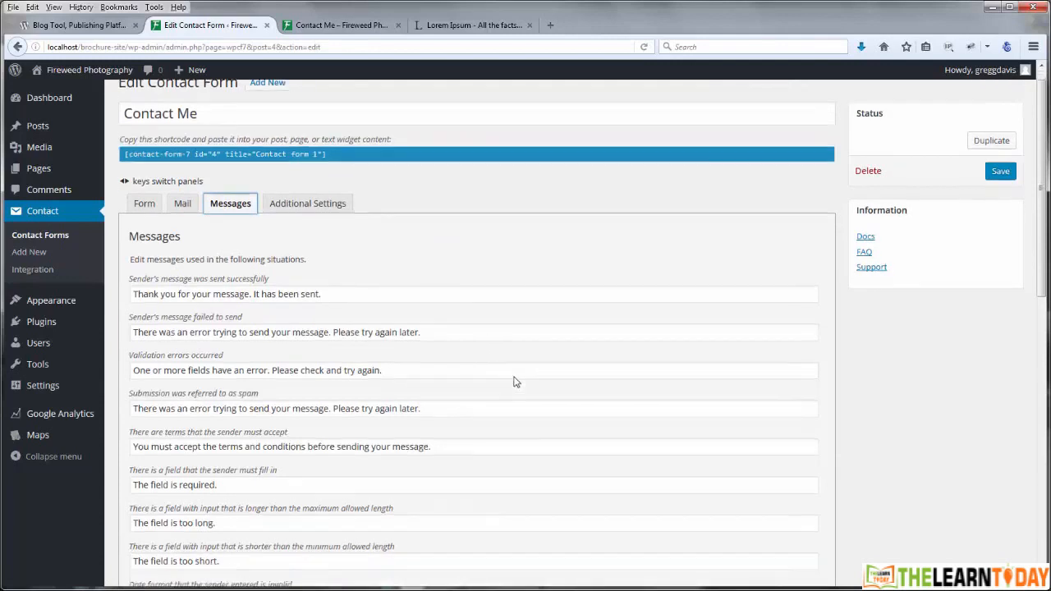
scroll(514, 382, "down", 10)
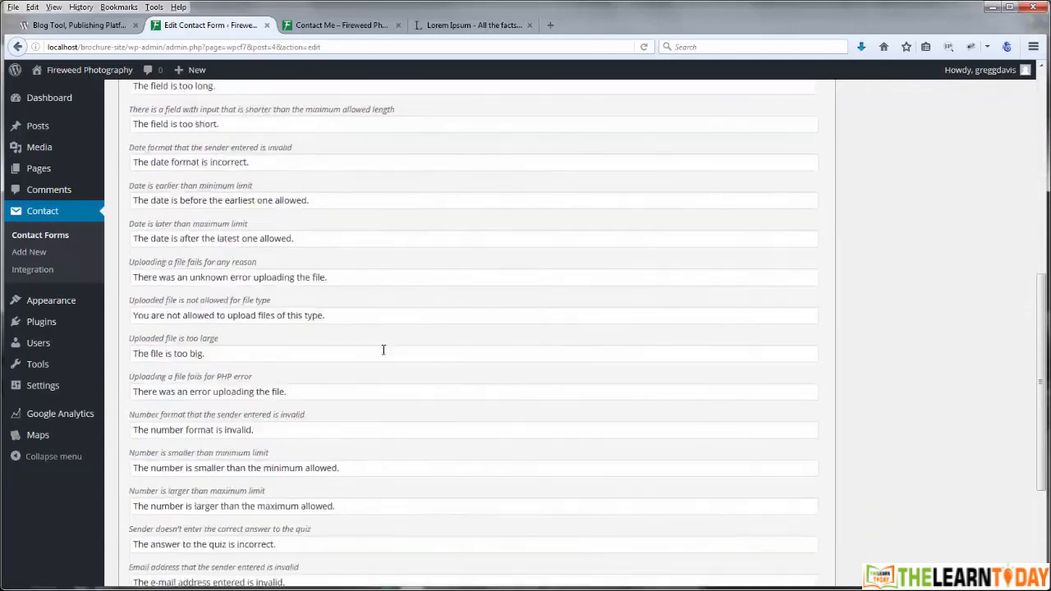
scroll(488, 384, "up", 14)
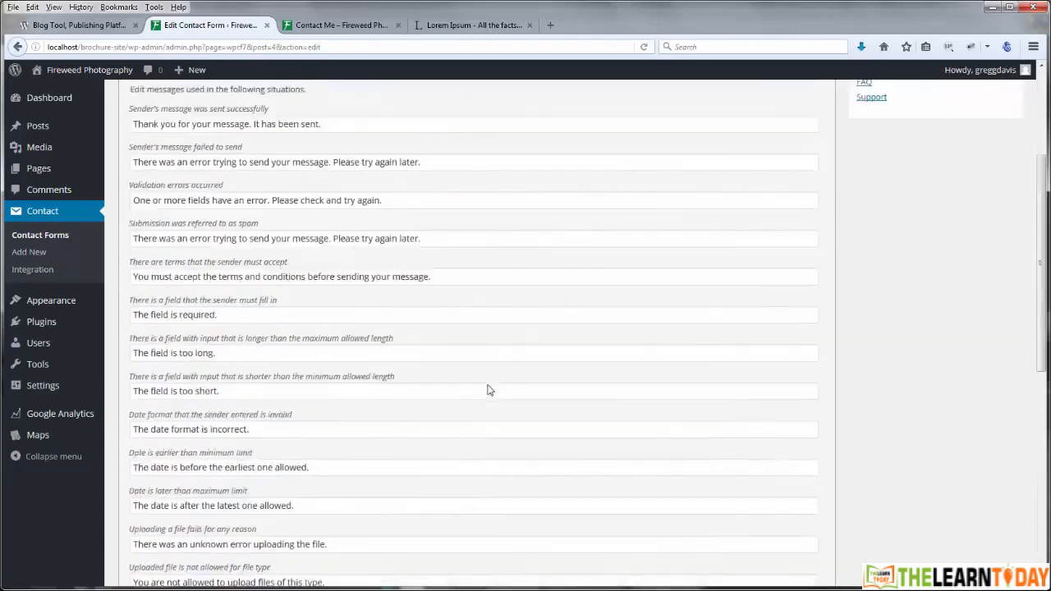
left_click(331, 223)
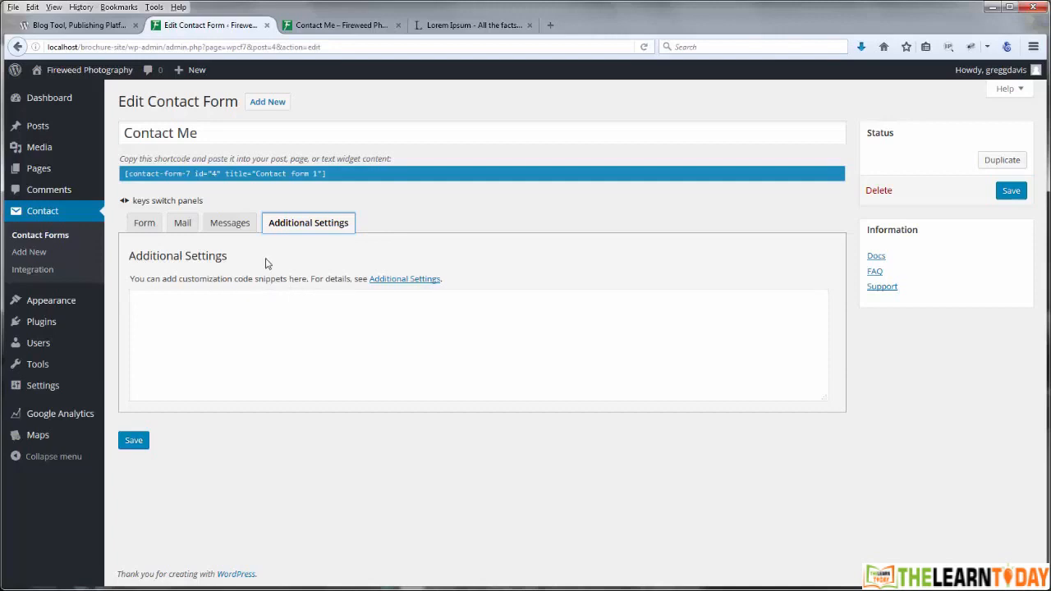
Step: Check the Form tab's field code, then scroll through the Mail tab fields and back up
left_click(146, 226)
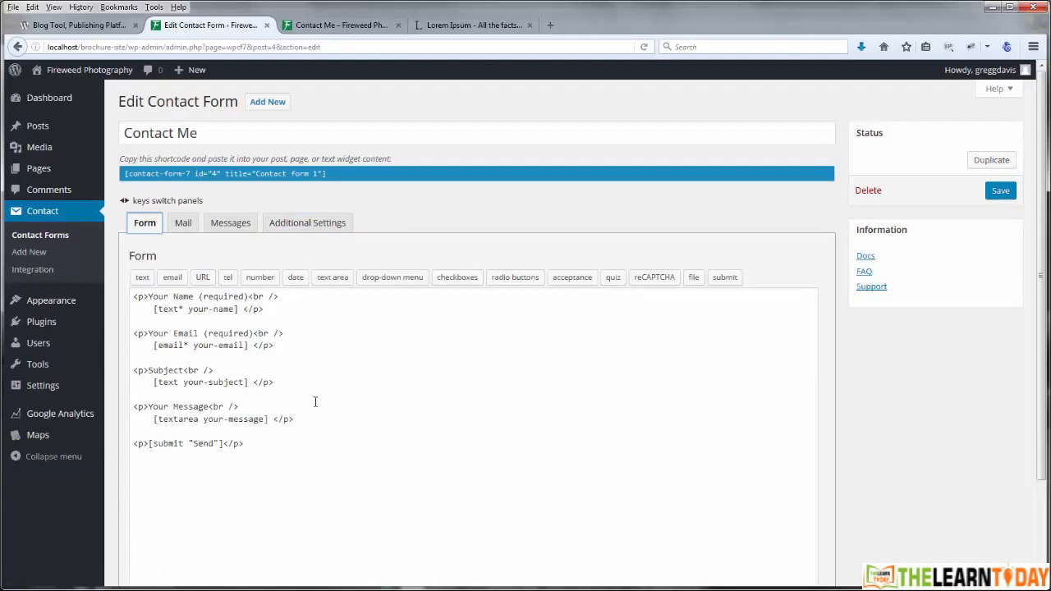
left_click(187, 228)
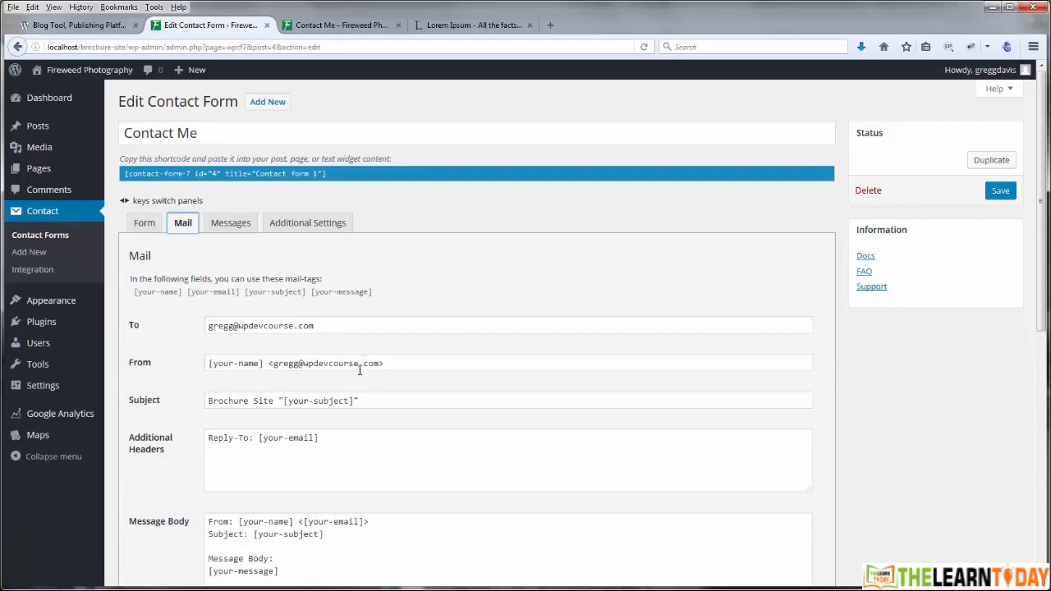
scroll(395, 395, "down", 2)
scroll(378, 370, "down", 3)
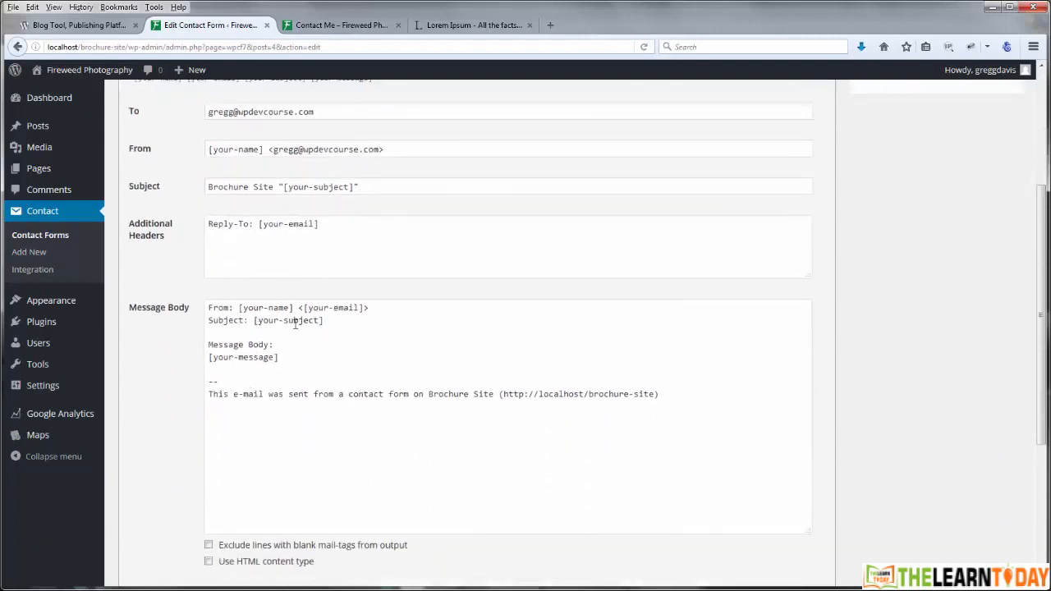
scroll(163, 364, "down", 2)
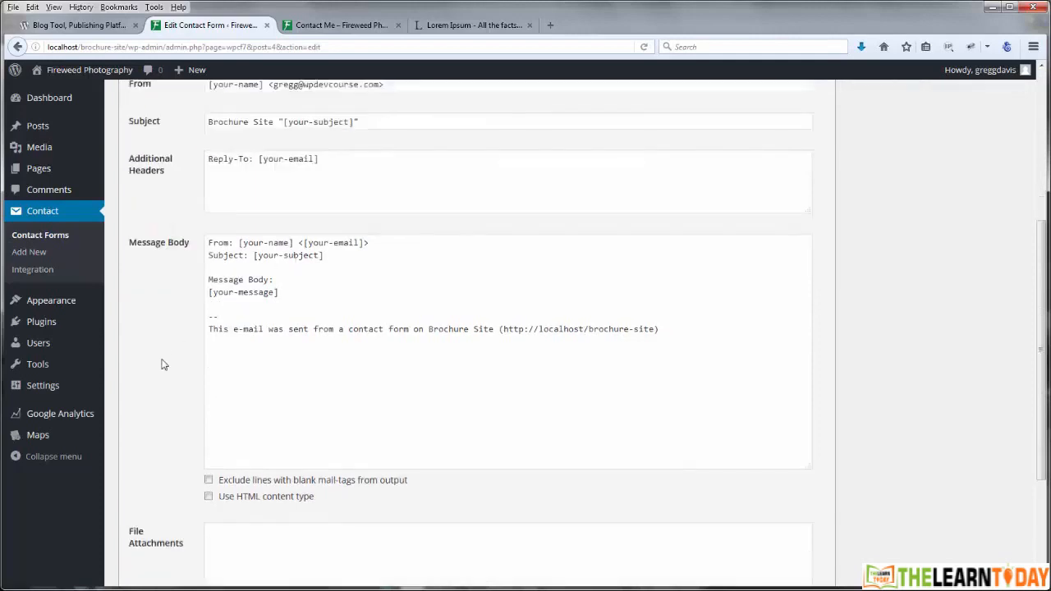
scroll(162, 364, "up", 6)
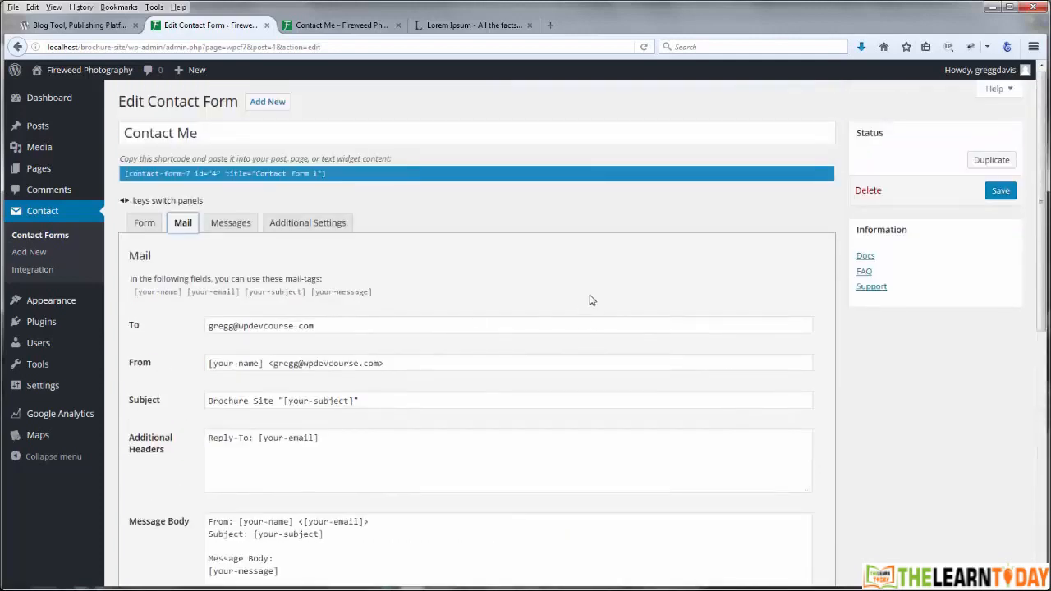
Step: Save the form and copy its shortcode [contact-form-7 id="4" title="Contact Me"]
left_click(1000, 192)
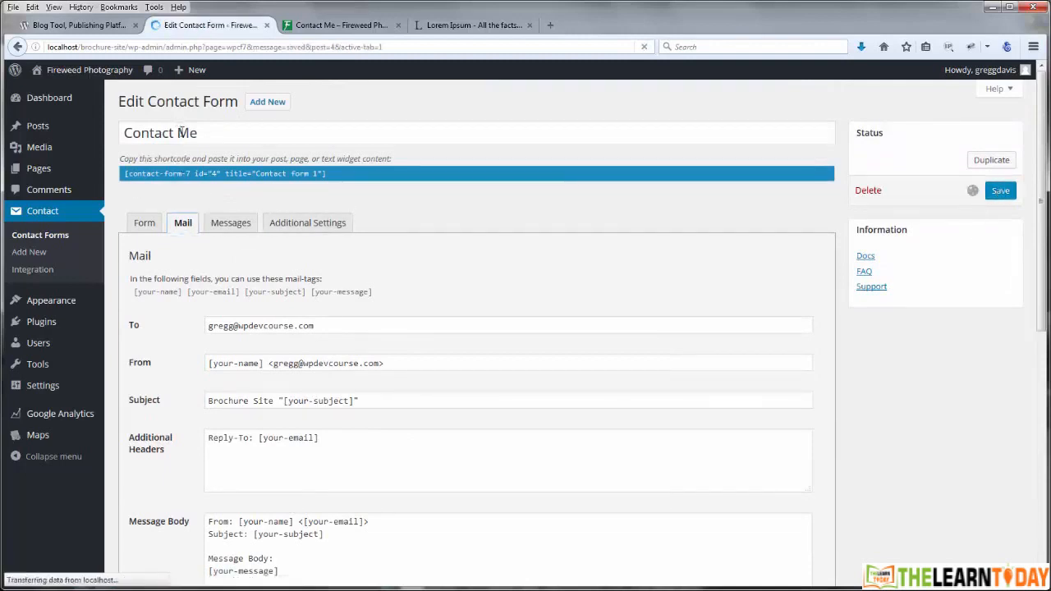
left_click(199, 215)
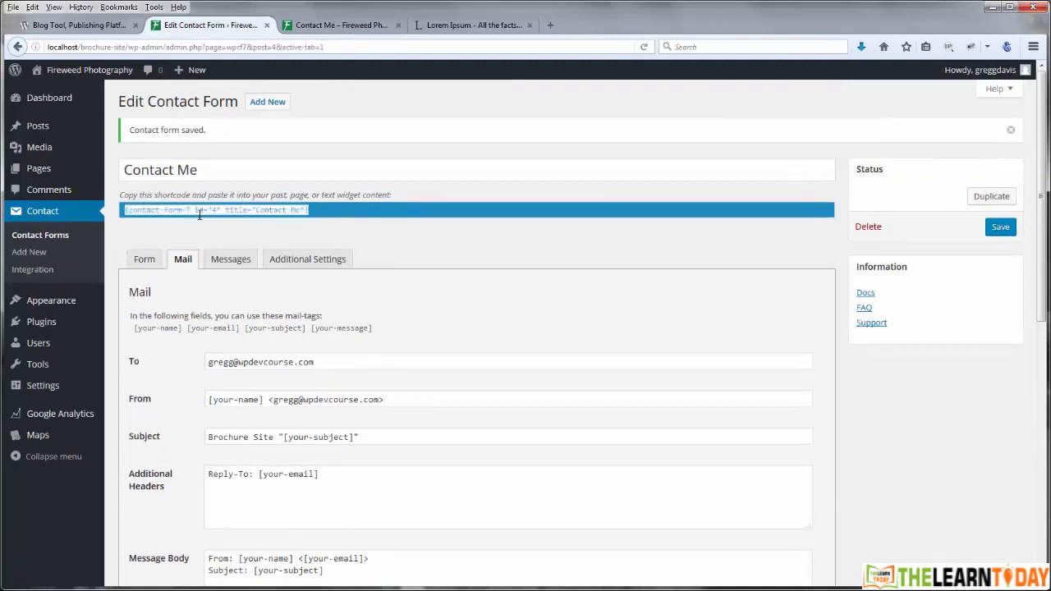
right_click(249, 211)
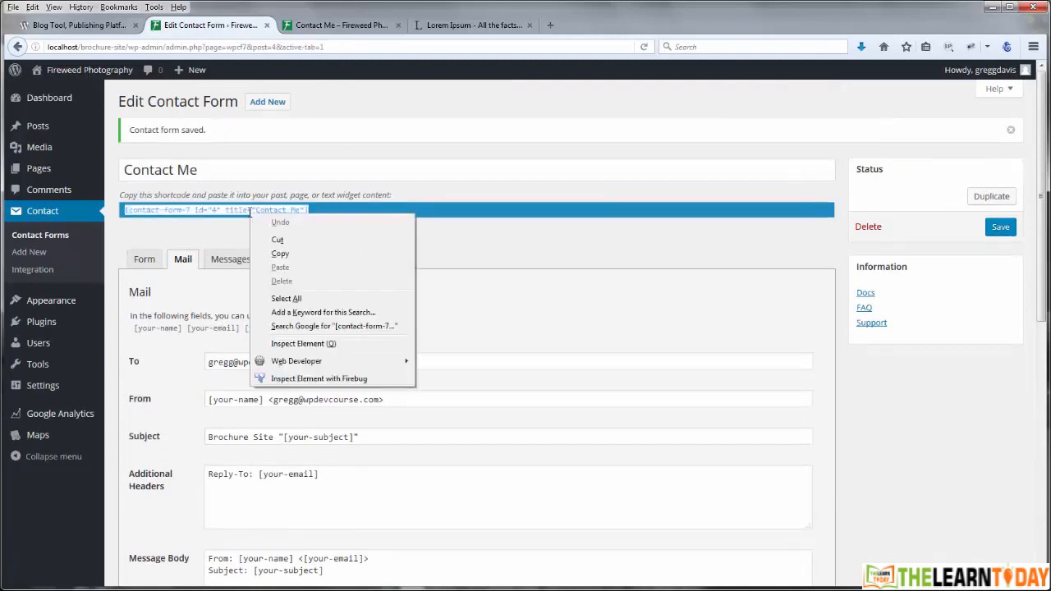
left_click(280, 254)
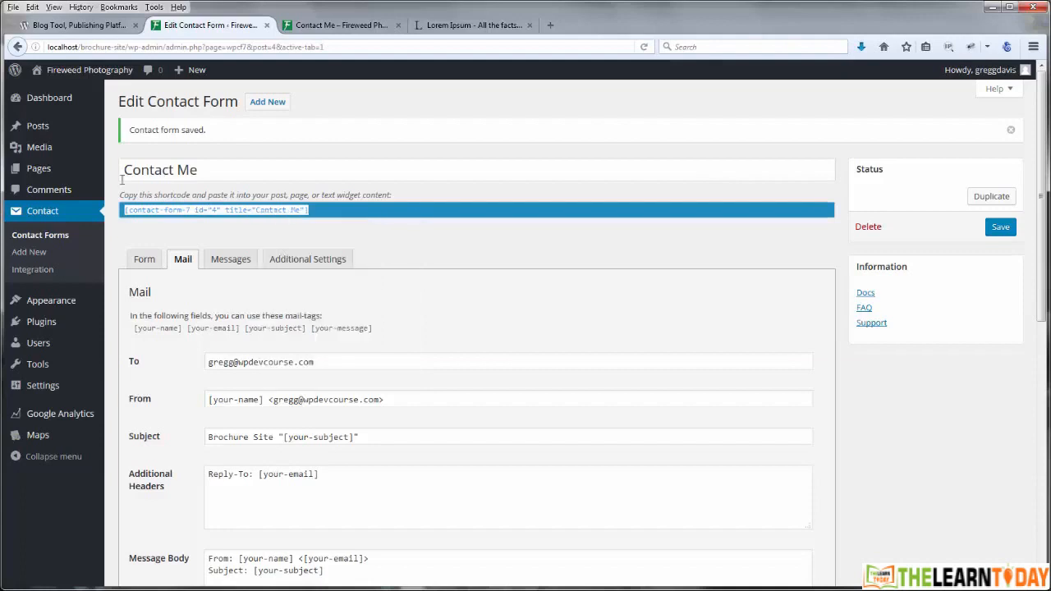
mouse_move(39, 167)
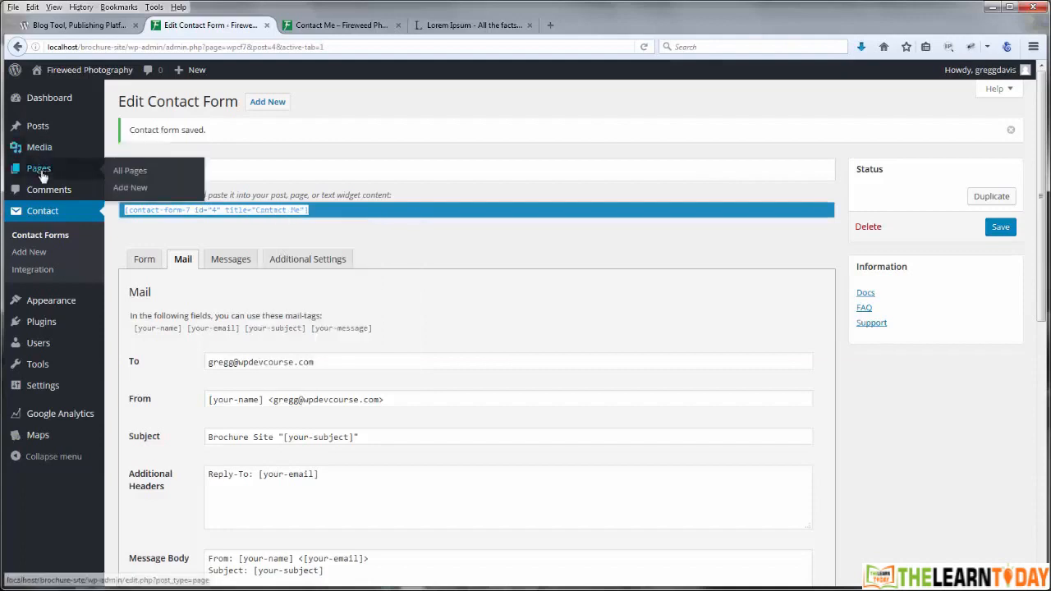
Step: In the Contact Me page, replace the Lorem ipsum text with the pasted form shortcode
left_click(137, 176)
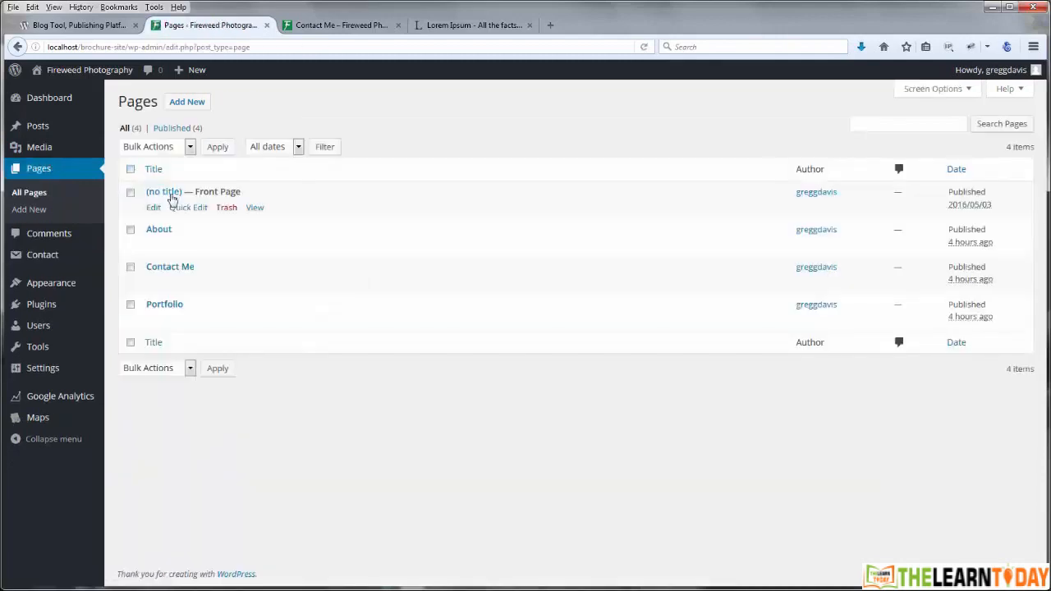
left_click(167, 271)
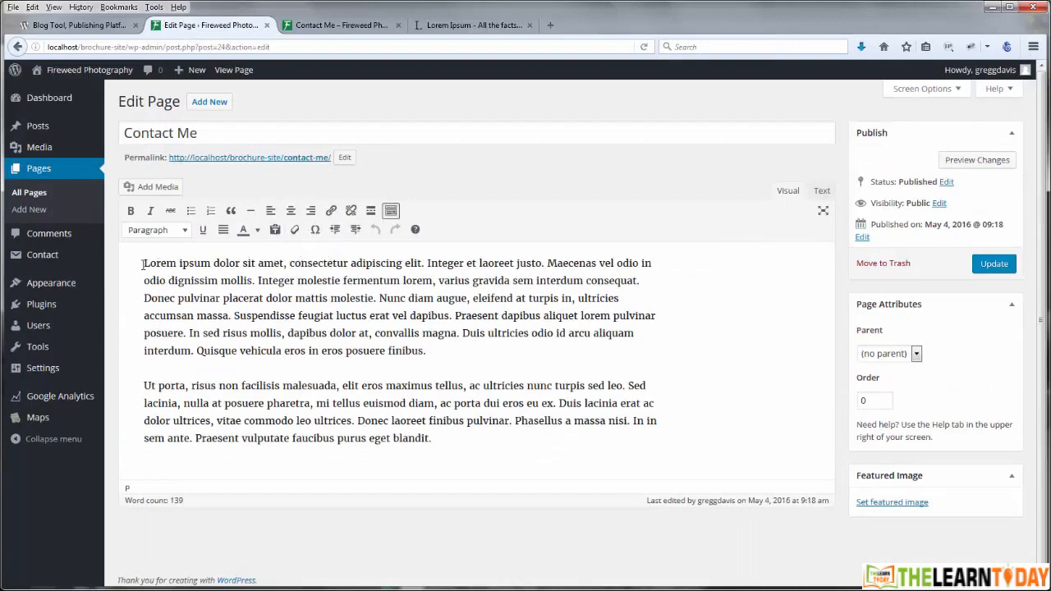
left_click_drag(144, 263, 458, 452)
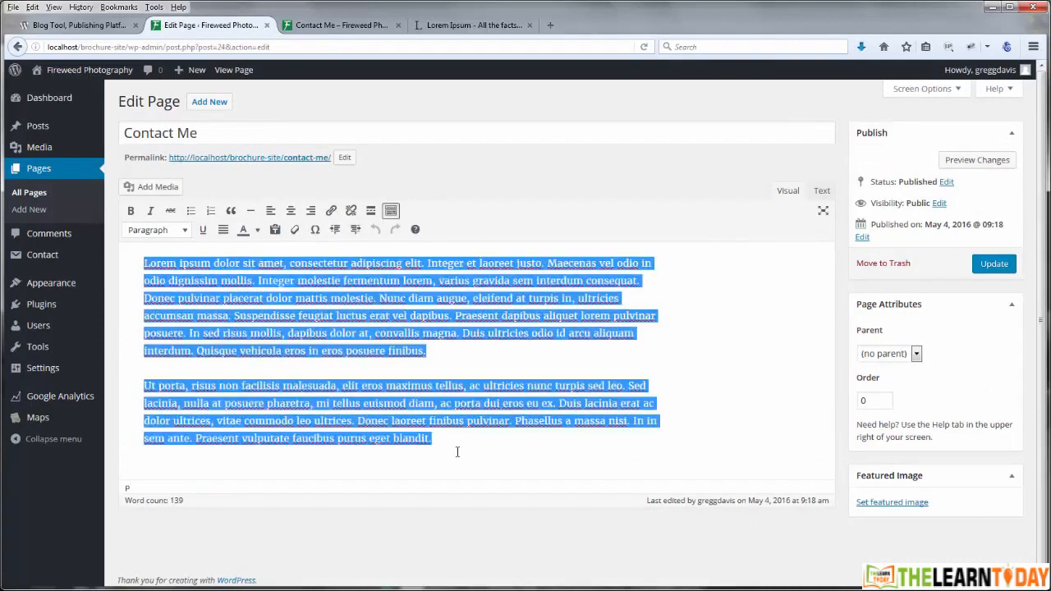
key("BackSpace")
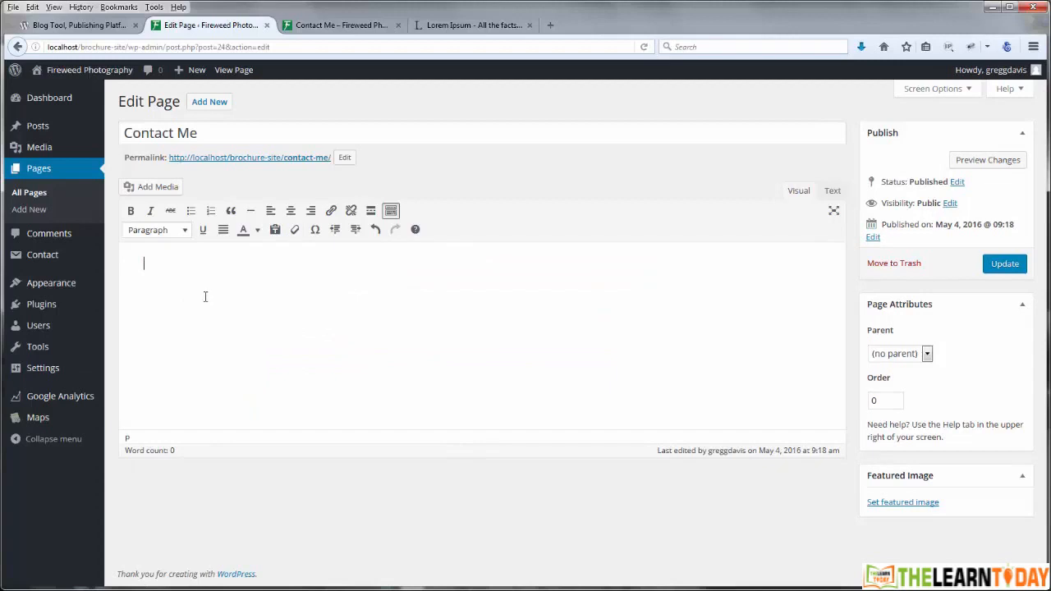
key("ctrl+v")
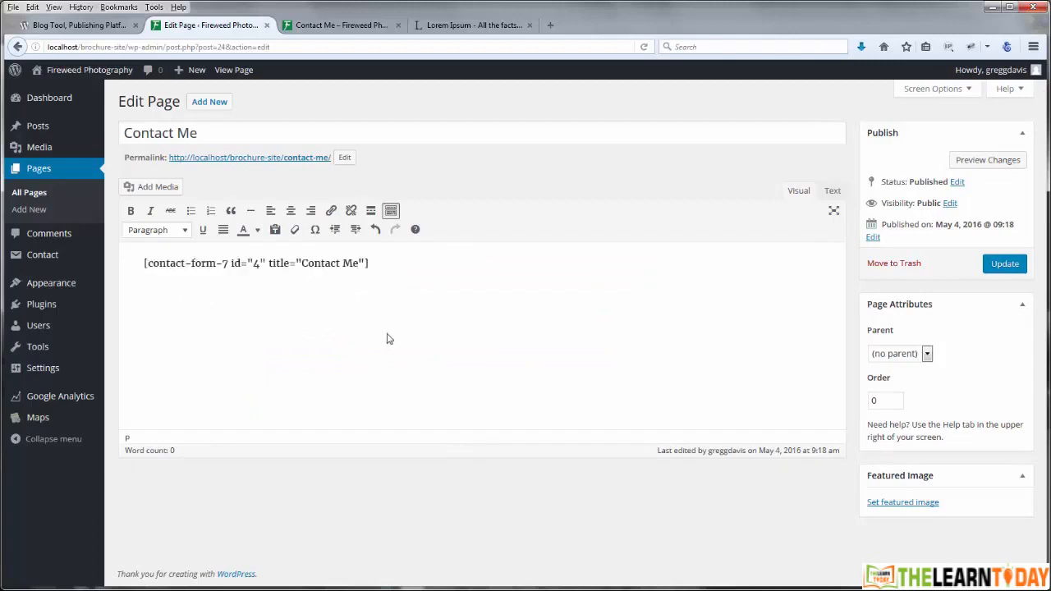
Step: Update the Contact Me page and reload its live view
left_click(1012, 266)
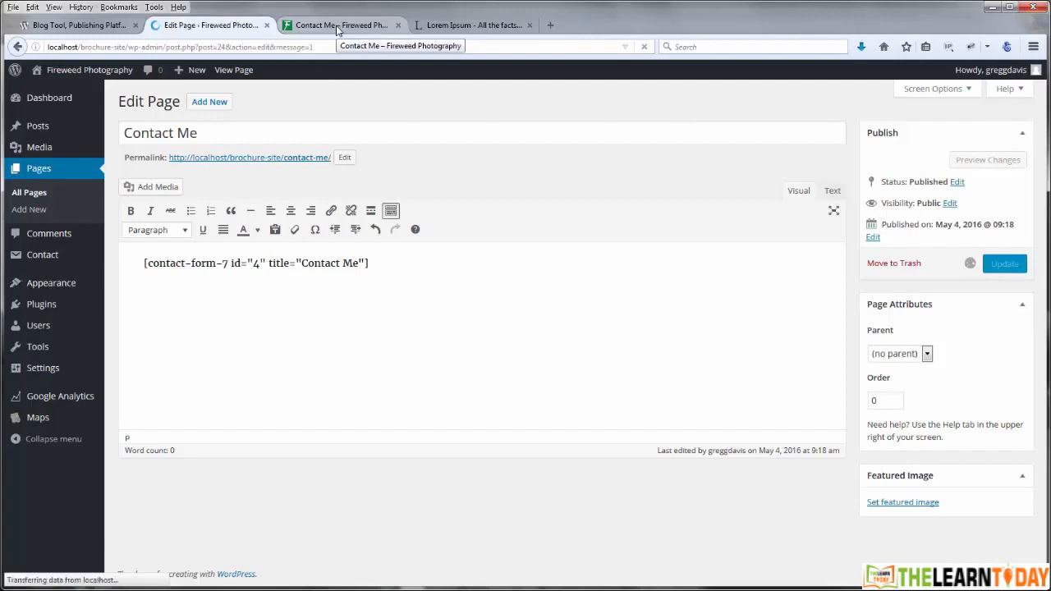
left_click(337, 30)
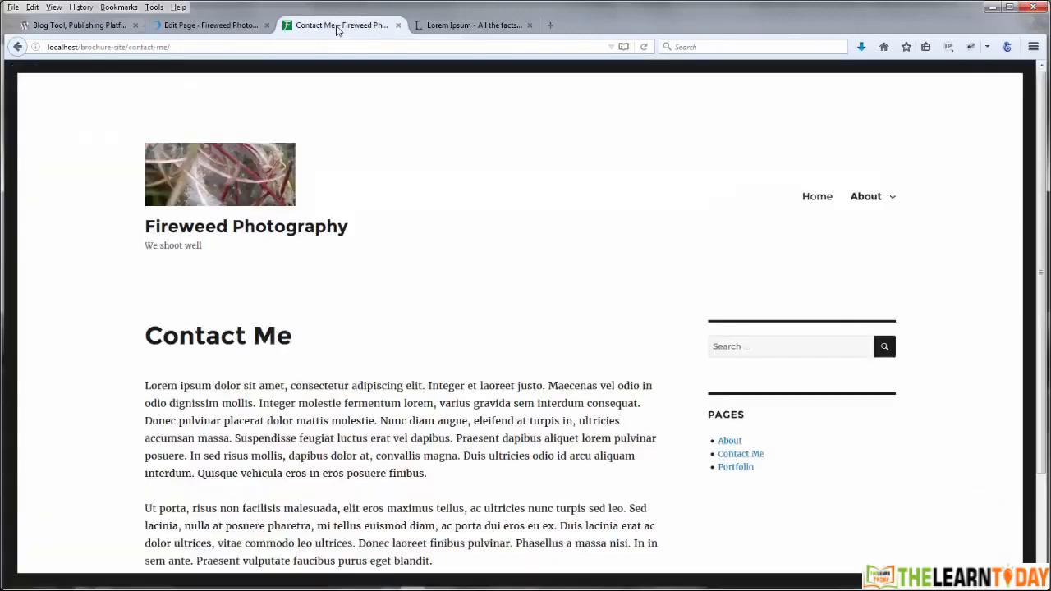
left_click(644, 47)
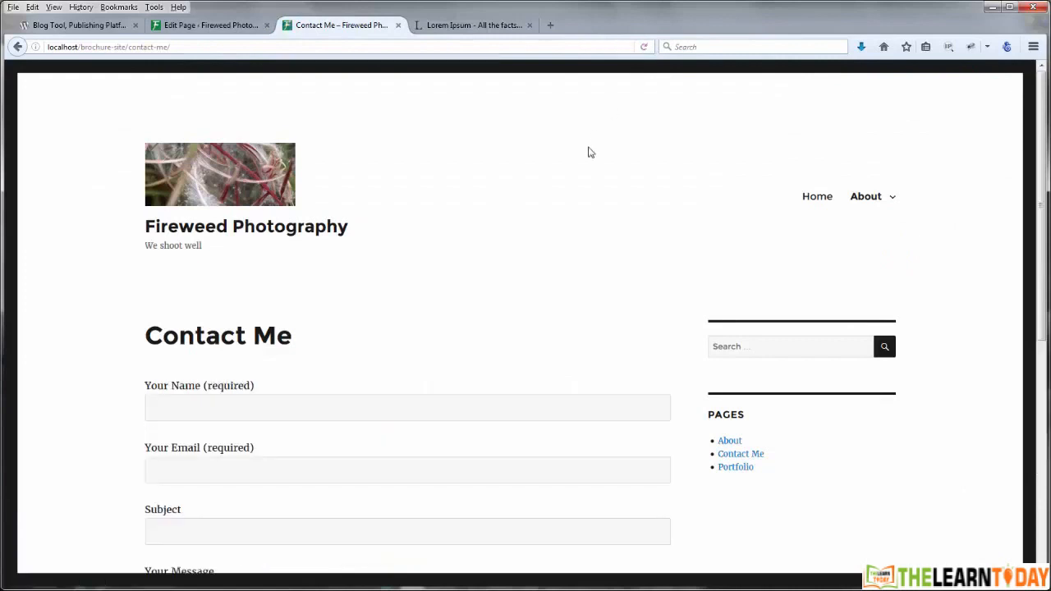
Step: On the live page, check the Your Name, Your Email, Subject and Your Message fields
scroll(93, 294, "down", 5)
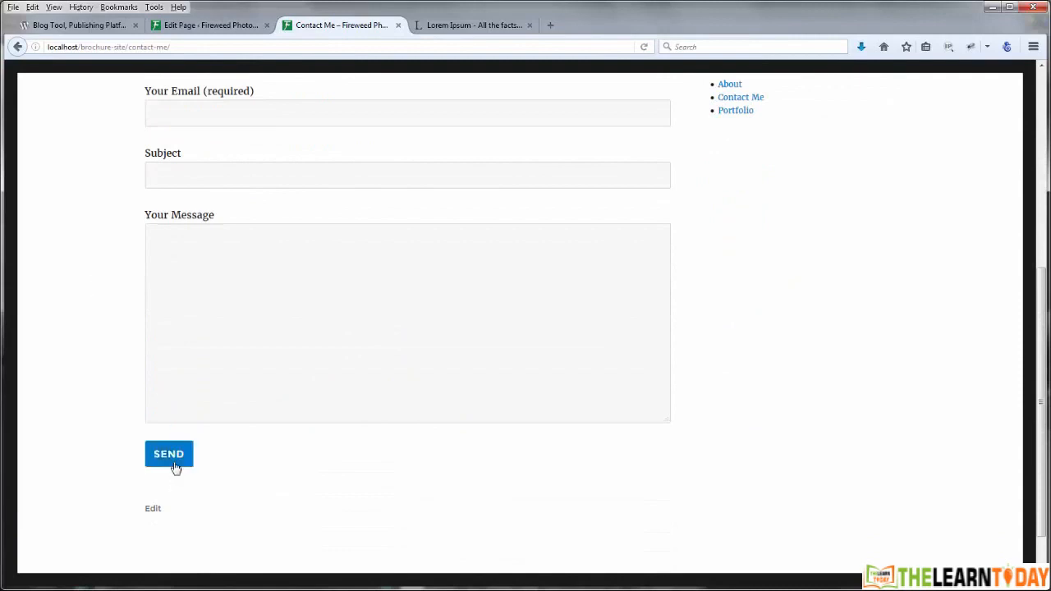
scroll(91, 444, "up", 3)
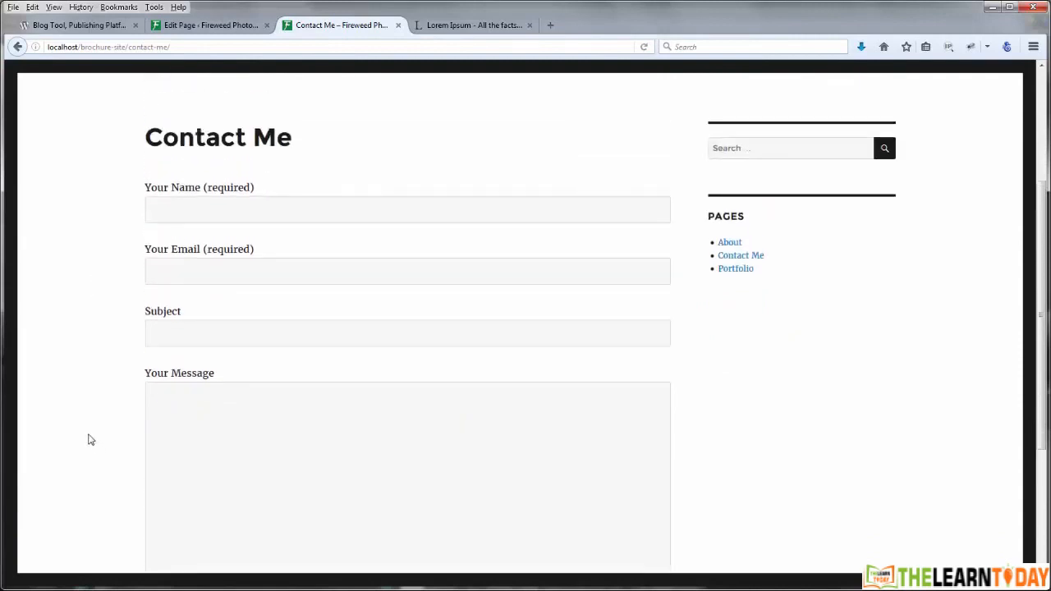
left_click(181, 262)
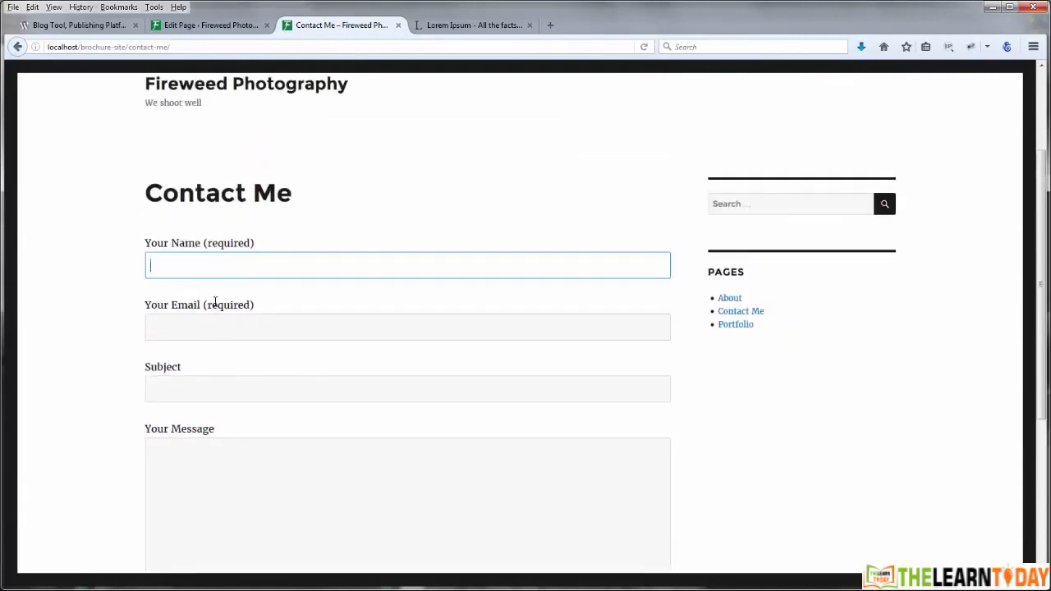
left_click(201, 328)
left_click(204, 393)
left_click(216, 456)
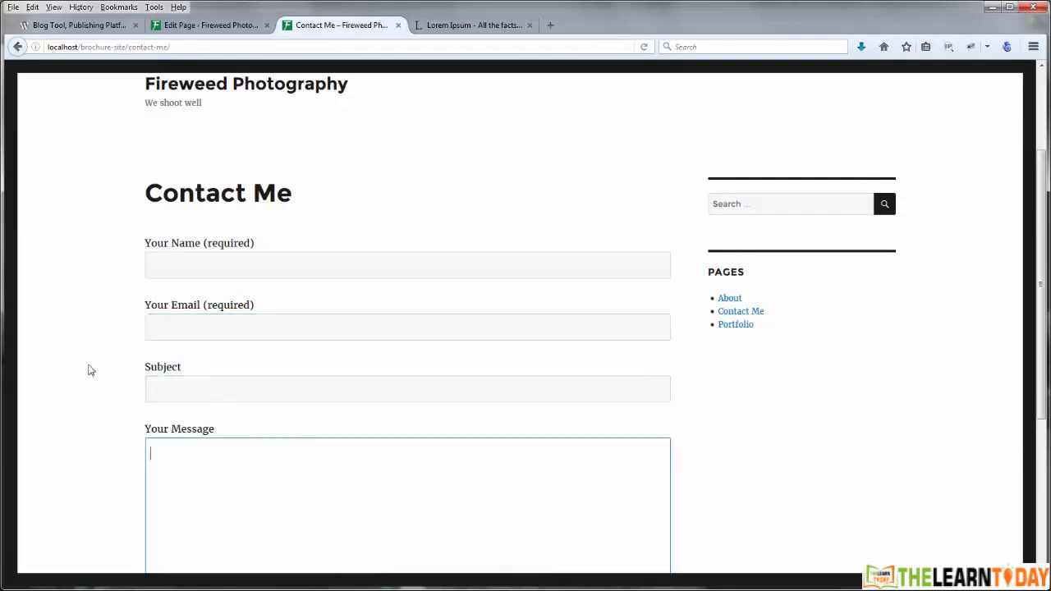
scroll(82, 395, "down", 2)
scroll(82, 396, "up", 4)
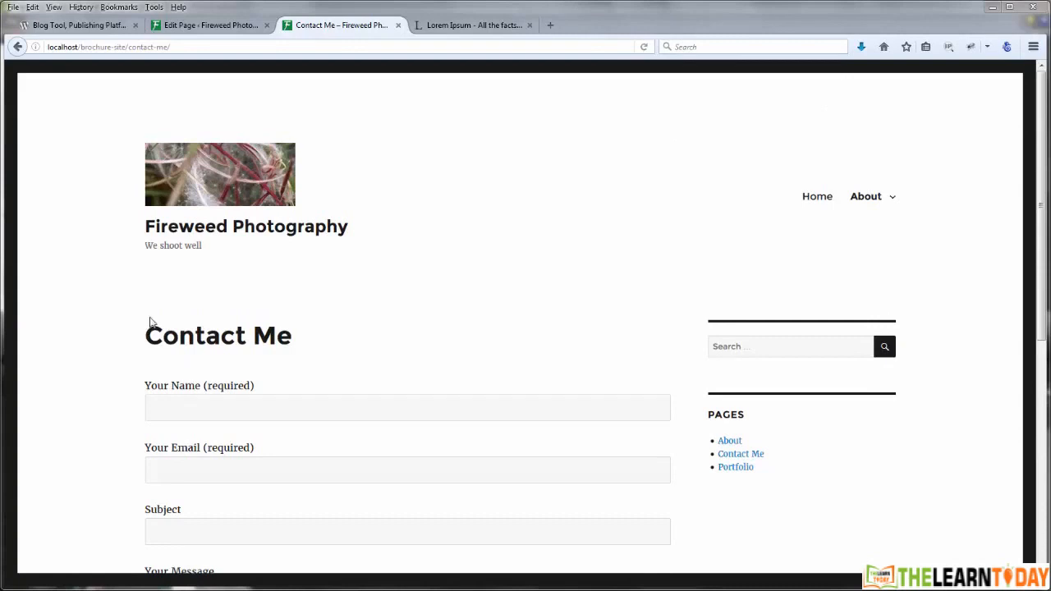
left_click_drag(1042, 230, 1044, 371)
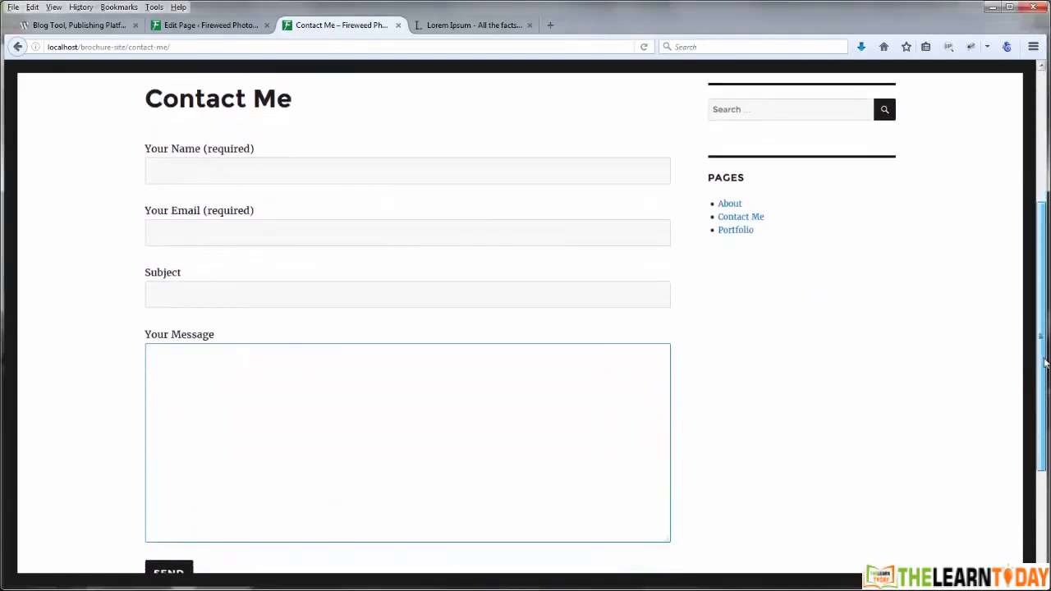
left_click(803, 318)
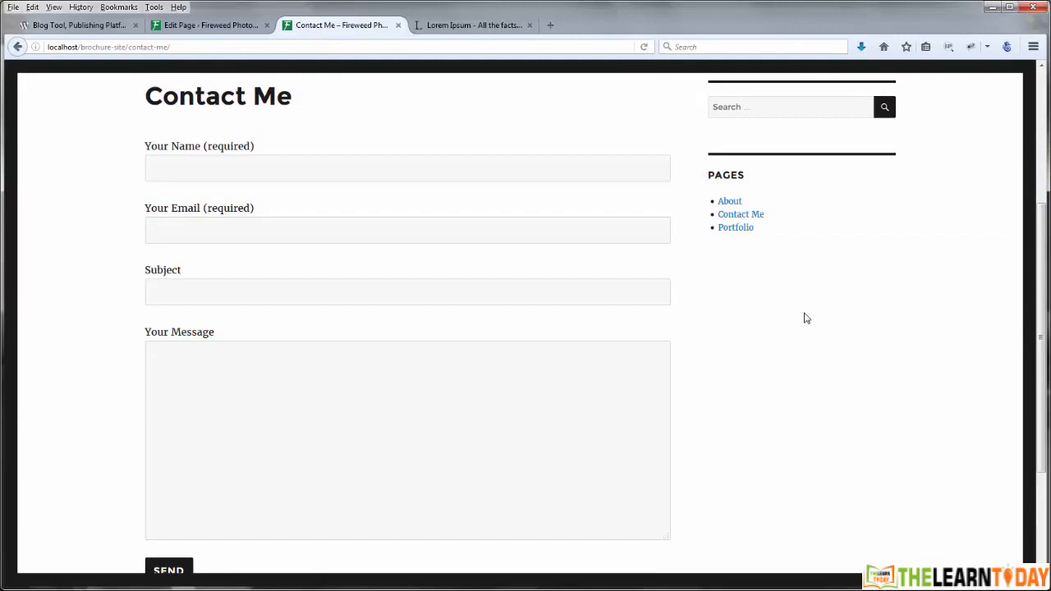
Step: Scroll the page again and re-check each form field, ending in Your Name
left_click_drag(1042, 259, 1030, 88)
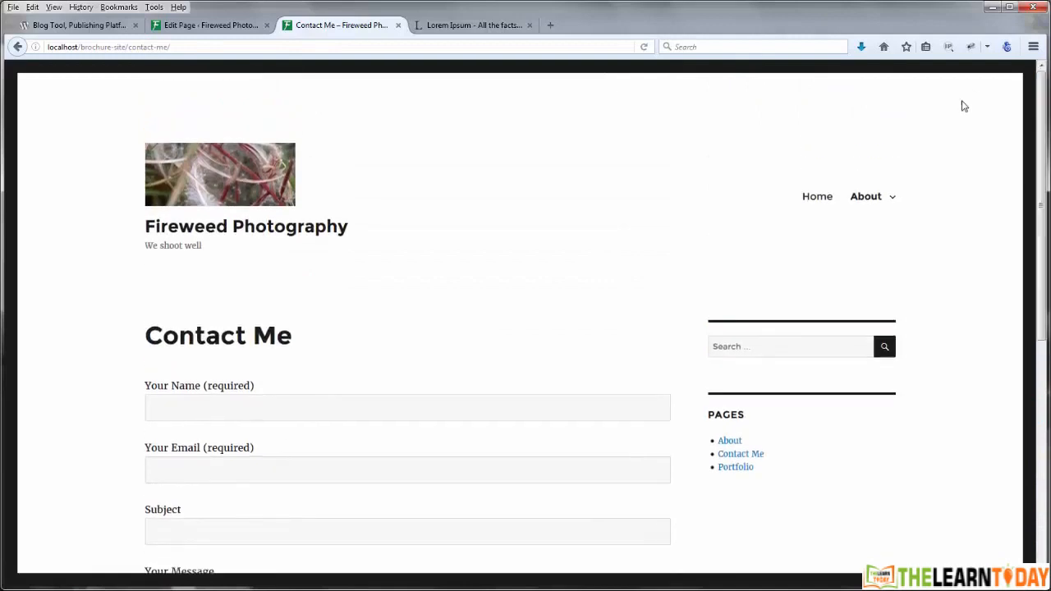
left_click_drag(1043, 215, 1043, 363)
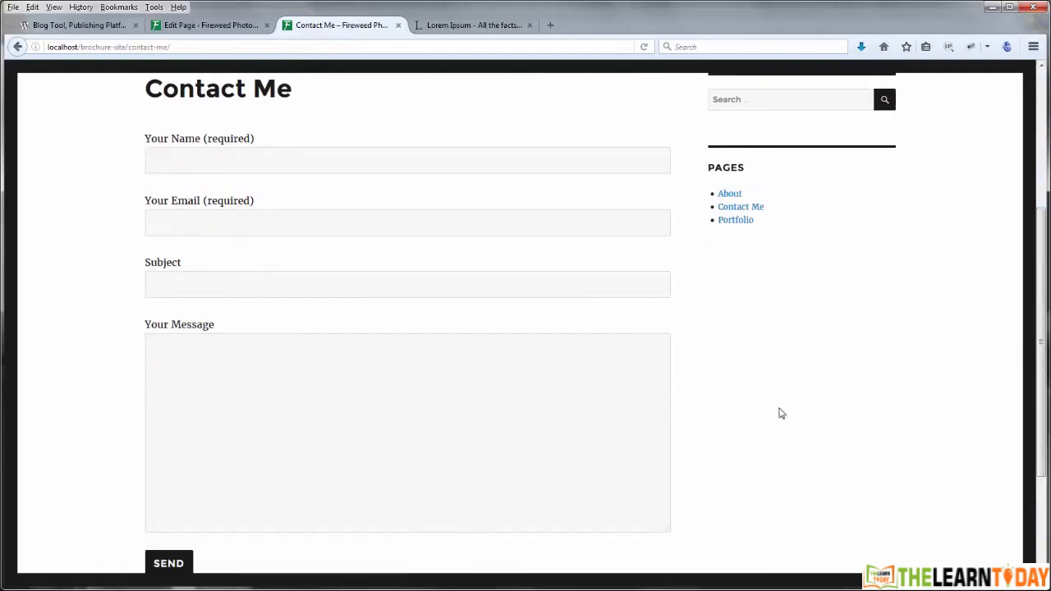
left_click(185, 162)
left_click(187, 230)
left_click(175, 288)
left_click(186, 370)
left_click(53, 371)
left_click(216, 159)
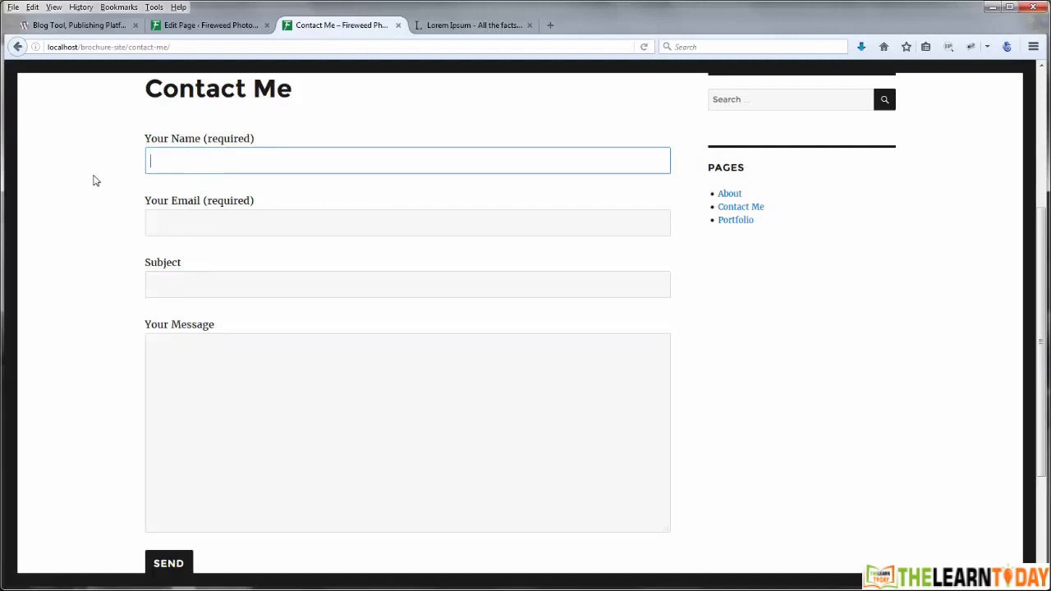
Step: Fill the form with a name, an e-mail address, subject 'subject' and message 'Message'
type("Gregg")
key("Tab")
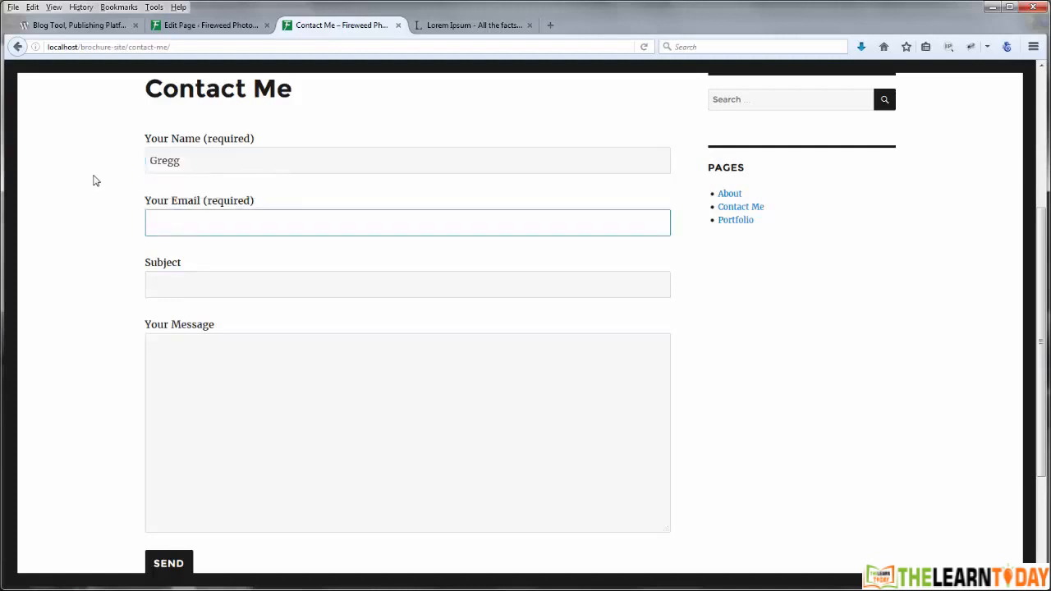
key("Tab")
type("subject")
key("Tab")
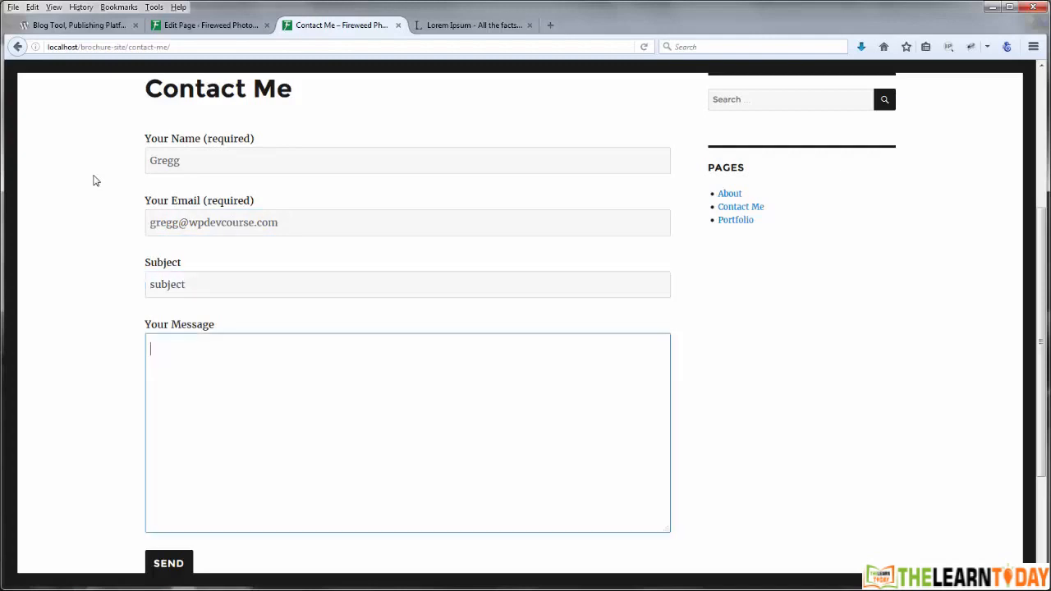
type("Message")
Step: Send the test message, view the send-error notice, and return to the Edit Page tab
left_click(169, 563)
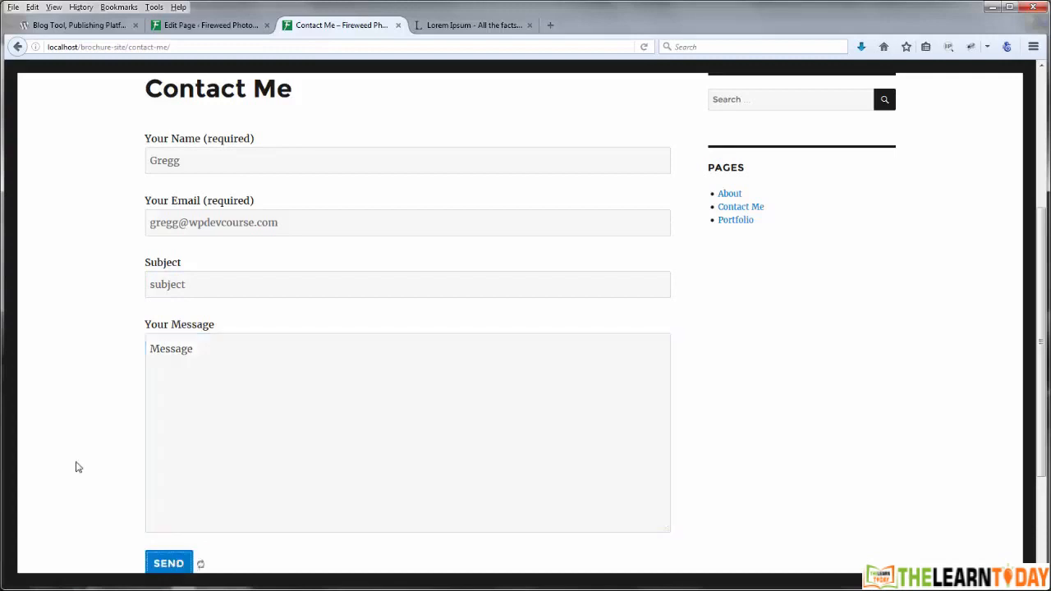
scroll(74, 443, "down", 2)
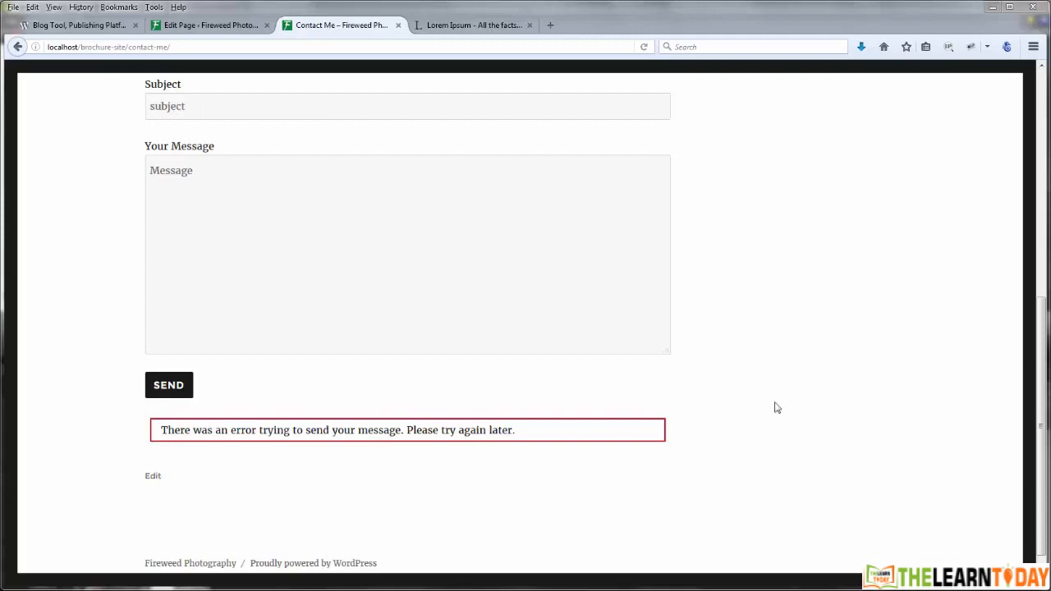
scroll(774, 408, "up", 10)
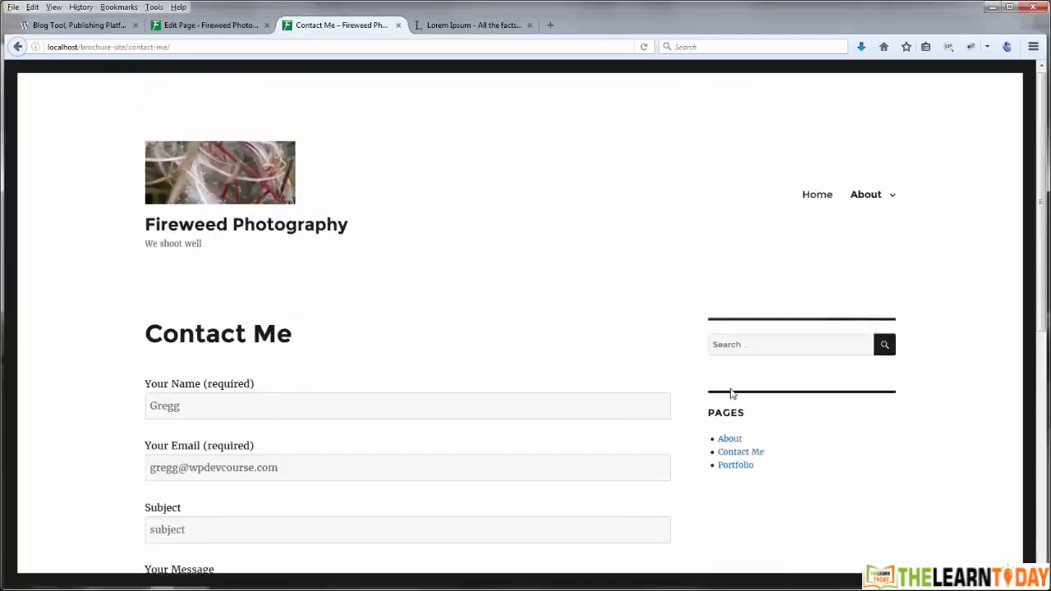
scroll(316, 351, "down", 2)
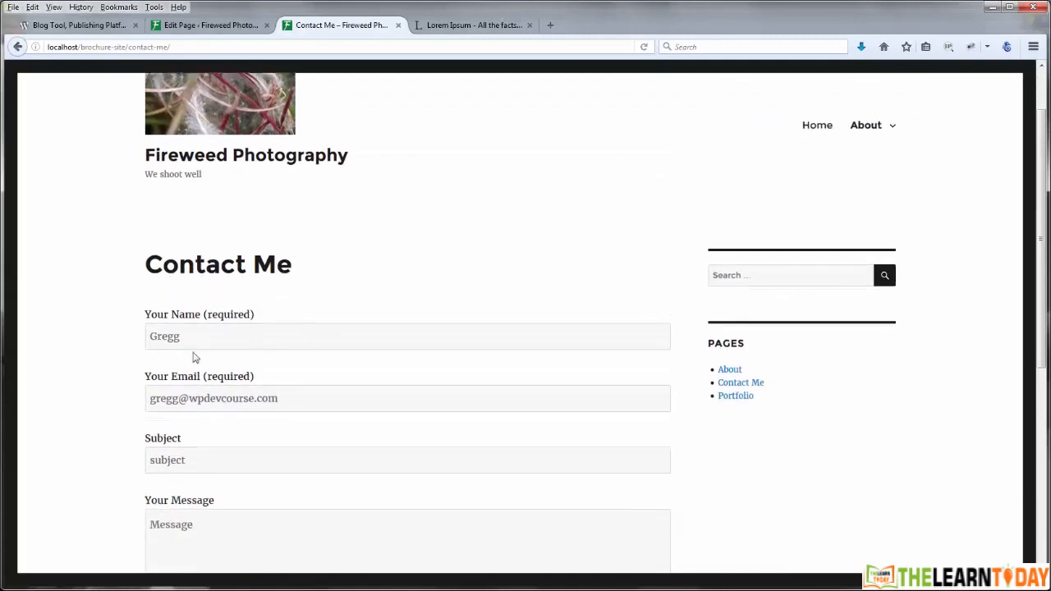
left_click(225, 31)
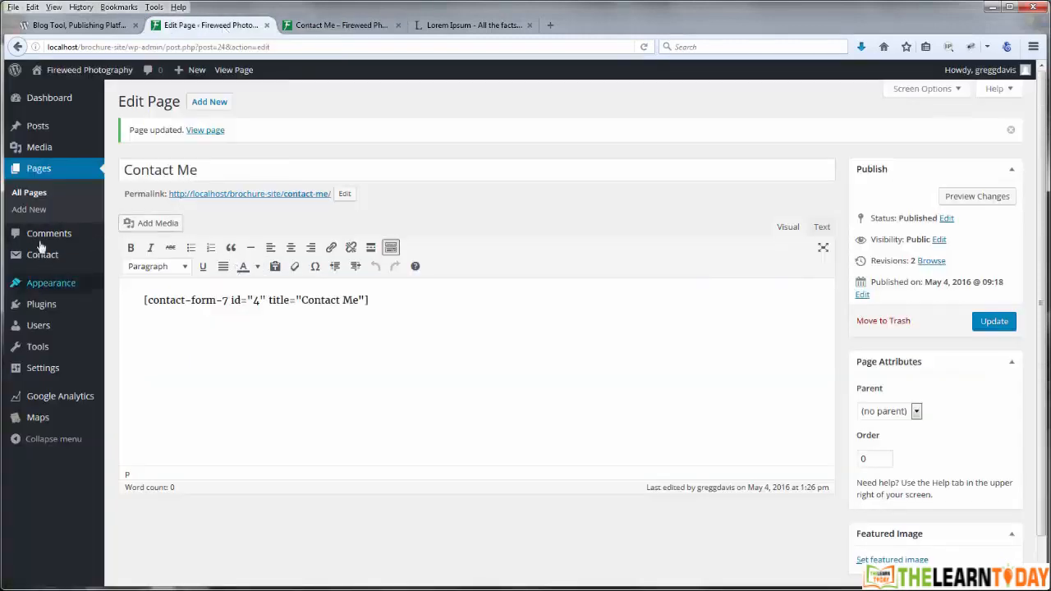
Step: From the Contact Forms list, open the Contact Me form's edit page
mouse_move(44, 258)
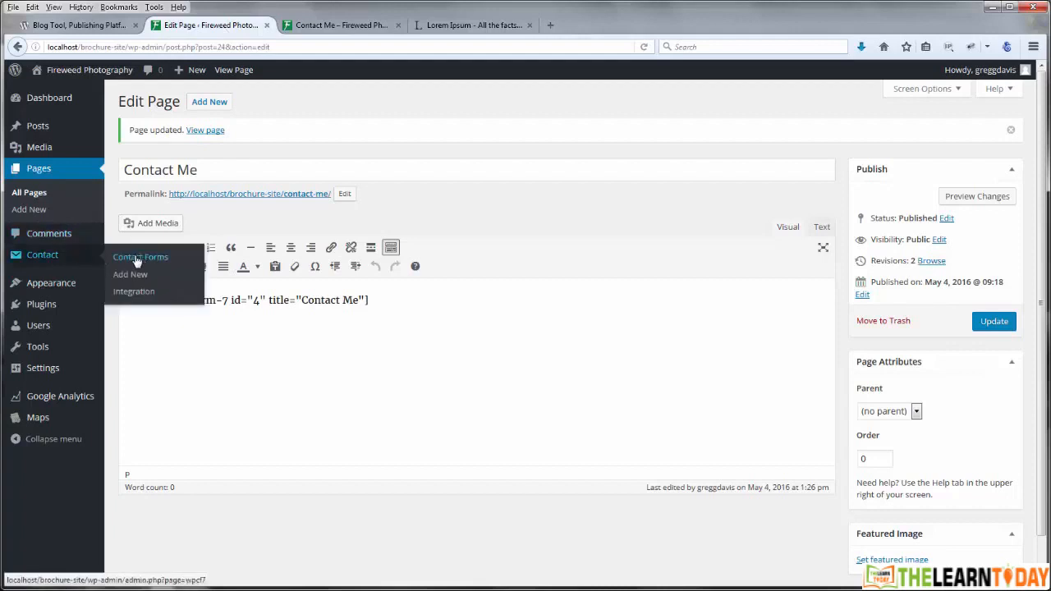
left_click(135, 259)
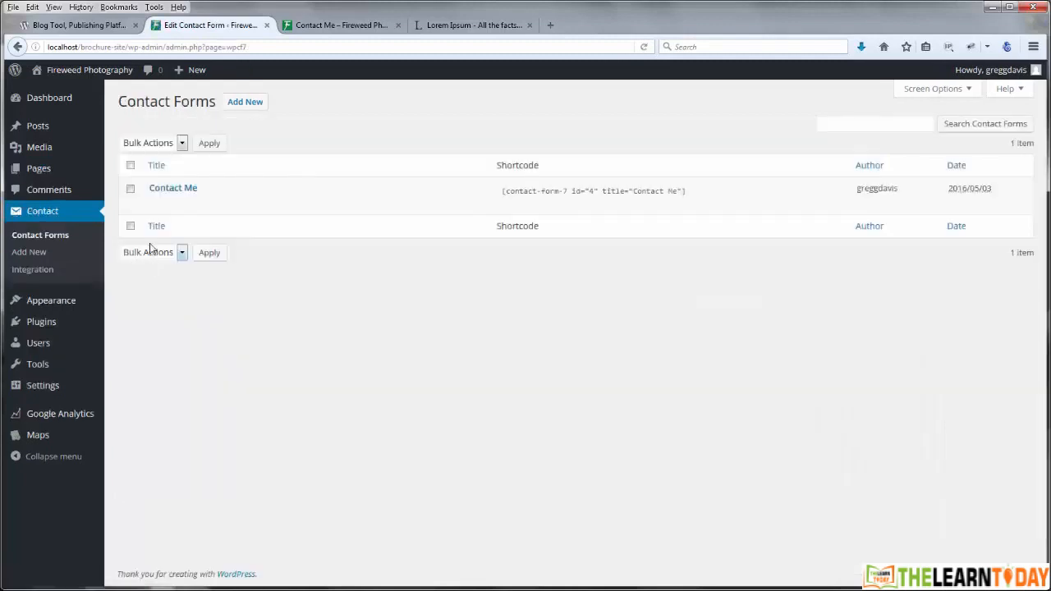
mouse_move(171, 189)
left_click(156, 204)
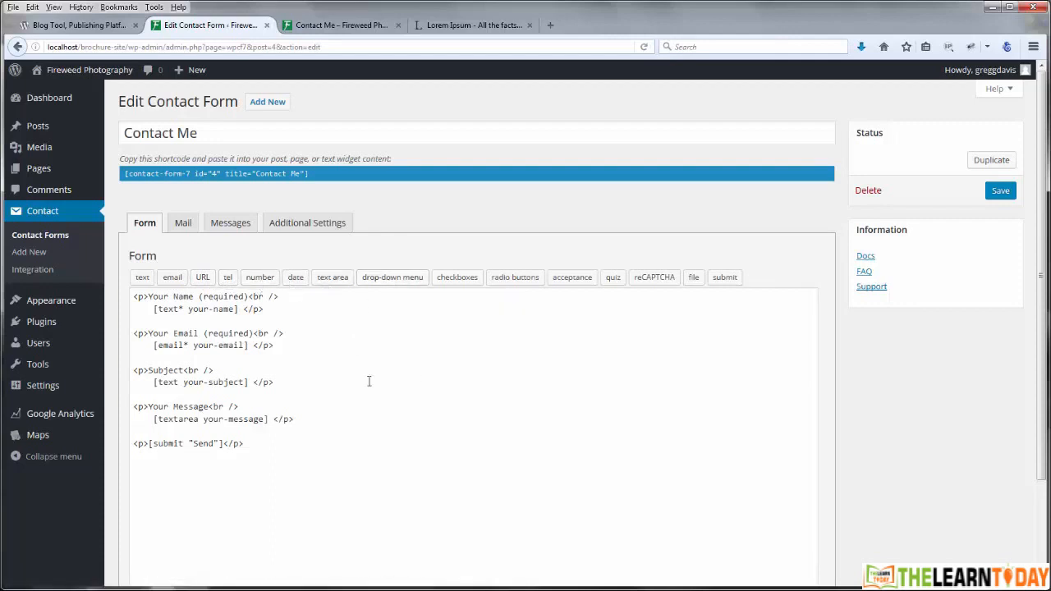
Step: Insert a radio button field with options Male and Female below the message field
left_click(276, 345)
left_click_drag(274, 345, 133, 334)
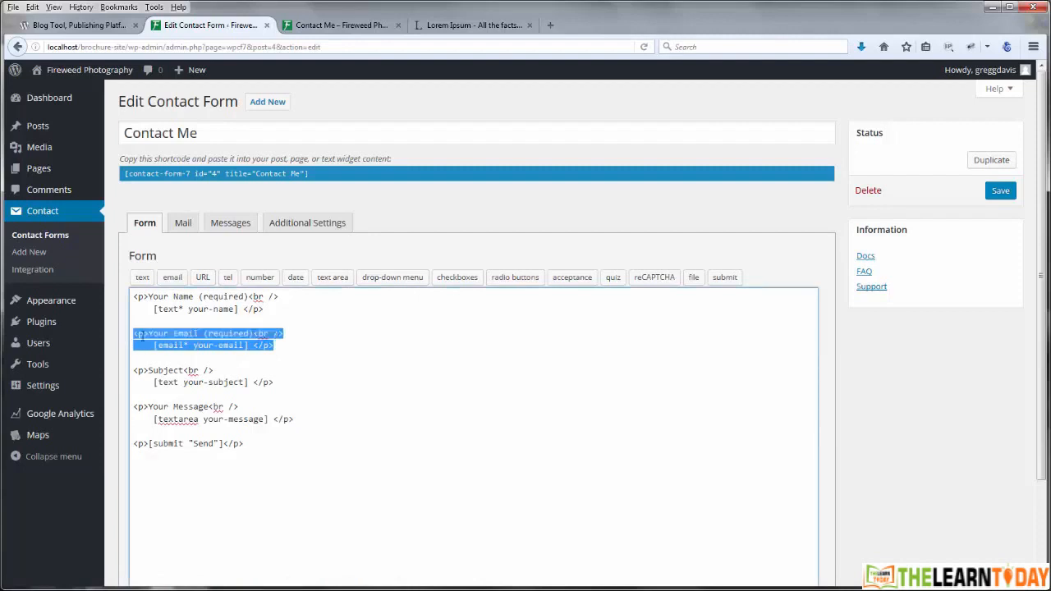
left_click(312, 335)
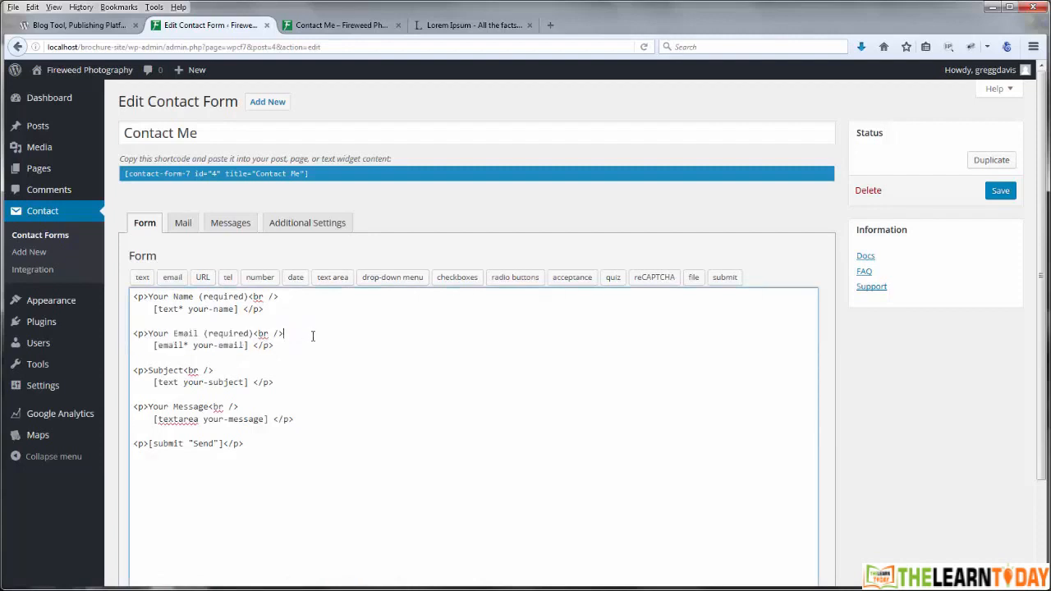
left_click(310, 420)
key("Return")
key("Return")
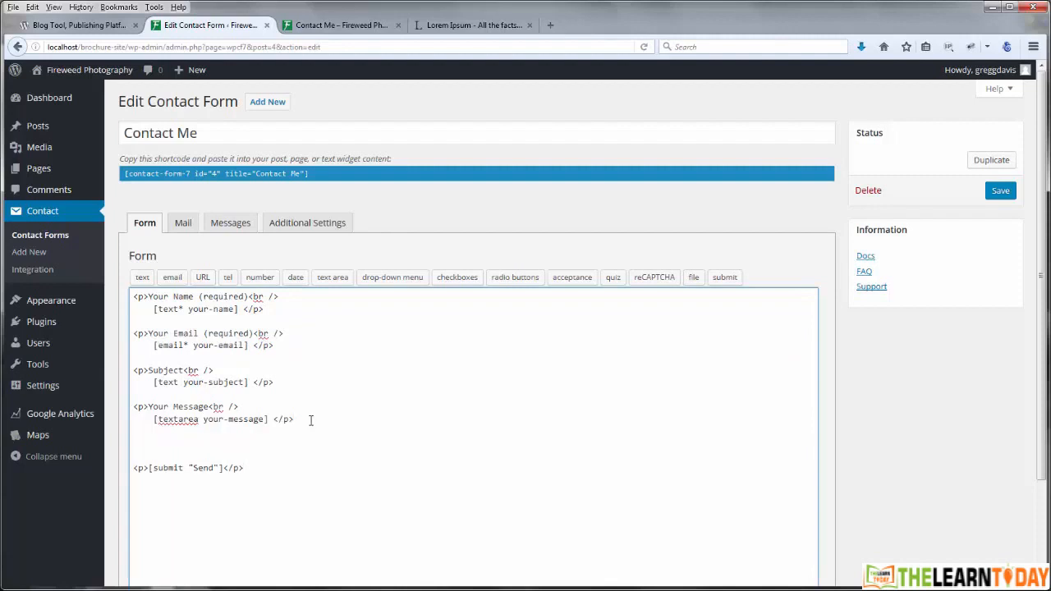
left_click(512, 282)
left_click(443, 253)
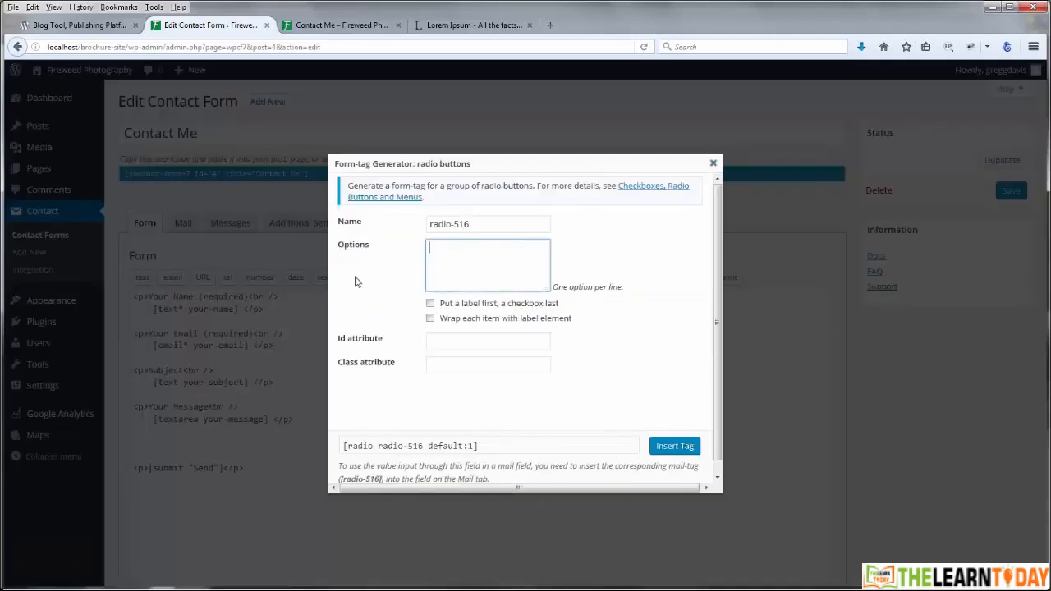
type("Male ")
type("Female")
left_click(668, 449)
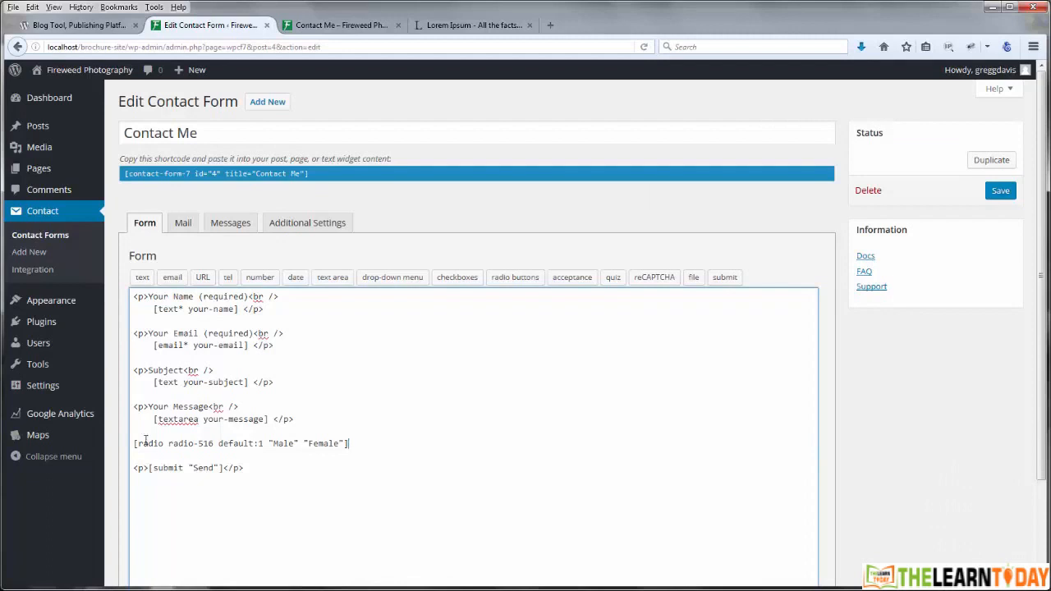
Step: Add a 'Choose' label line above the radio field by copying the Your Message label
left_click_drag(153, 421, 270, 422)
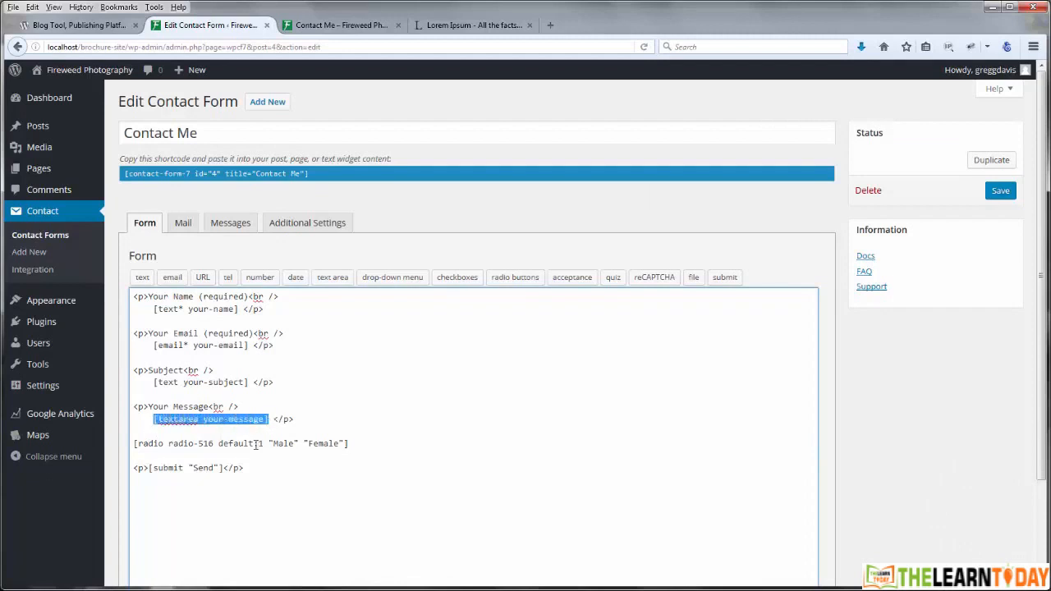
left_click(254, 443)
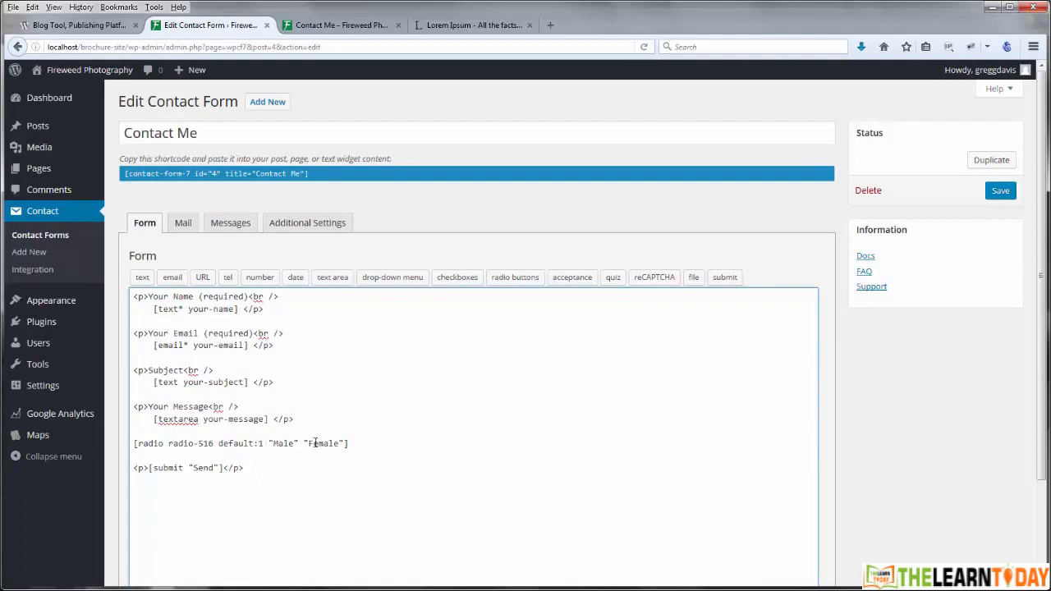
left_click_drag(133, 407, 240, 407)
key("ctrl+c")
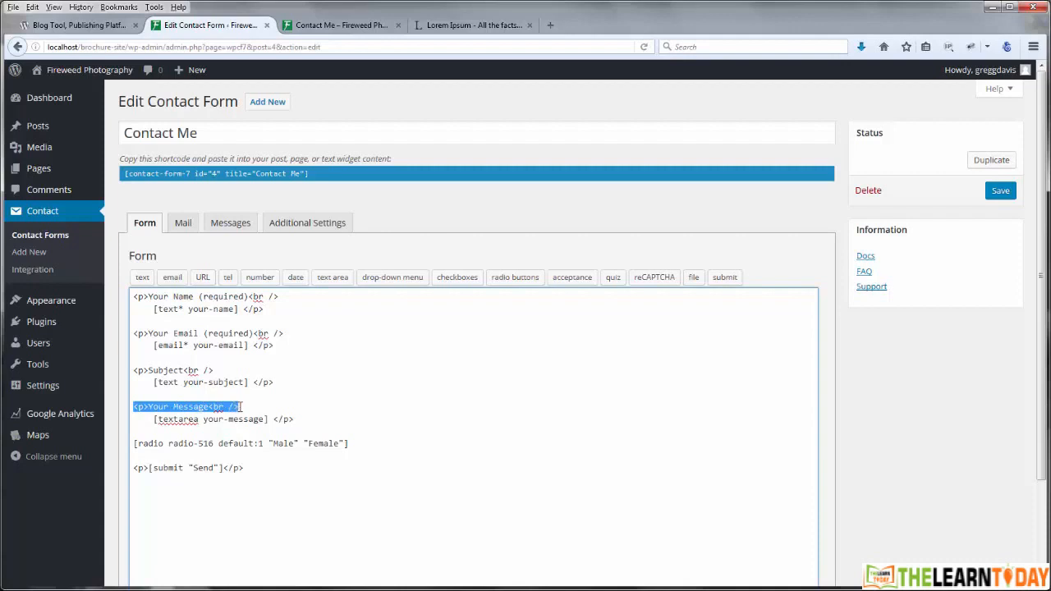
left_click(135, 431)
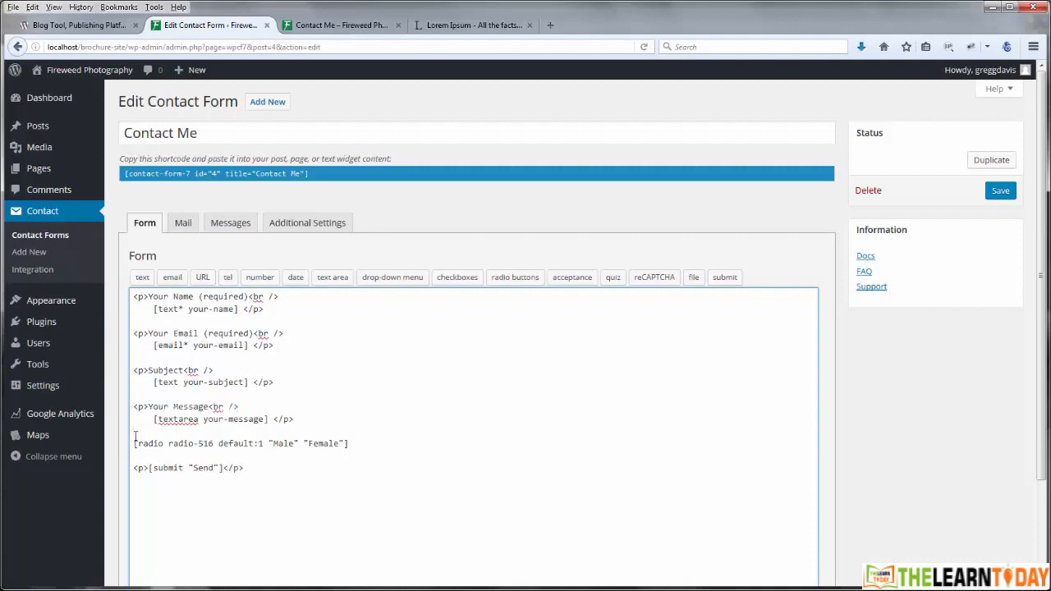
key("Return")
key("ctrl+v")
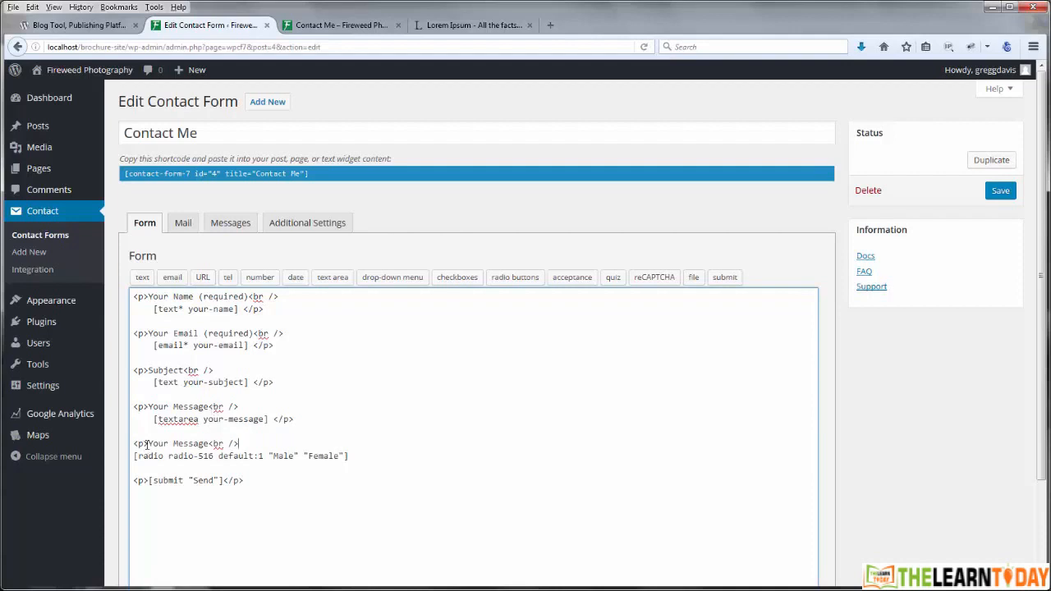
left_click_drag(148, 443, 212, 443)
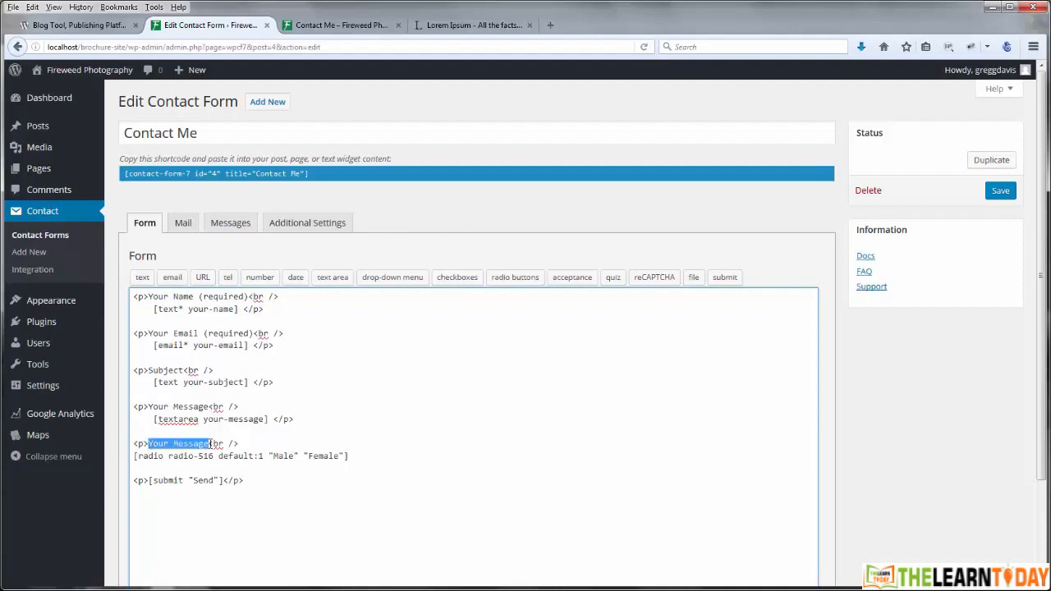
type("Choose")
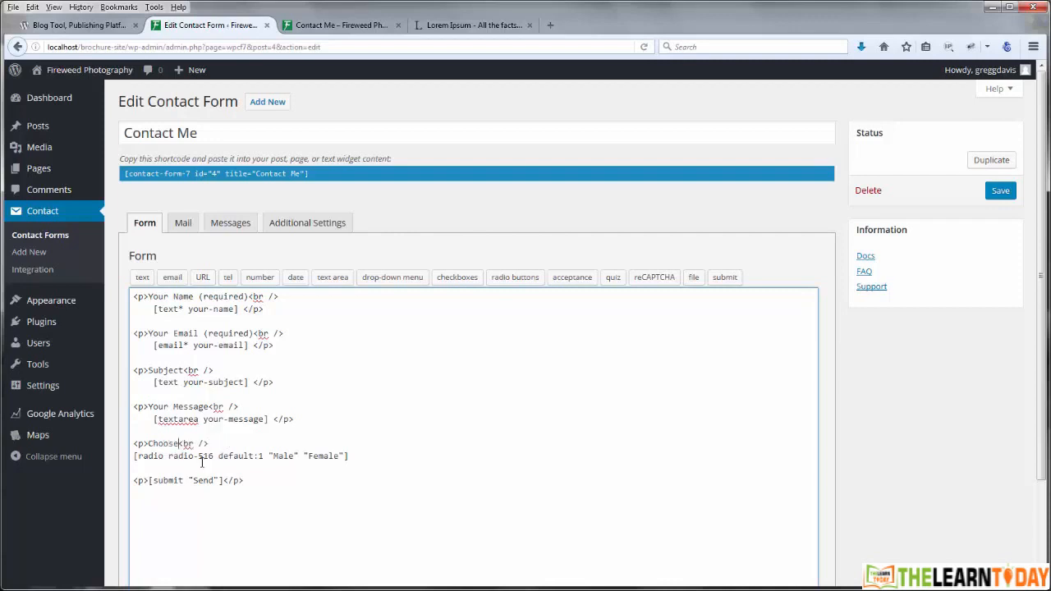
left_click_drag(274, 419, 296, 420)
Step: Save the form, then add a 'Gender:' line to the Mail message body
left_click(372, 459)
left_click(1004, 194)
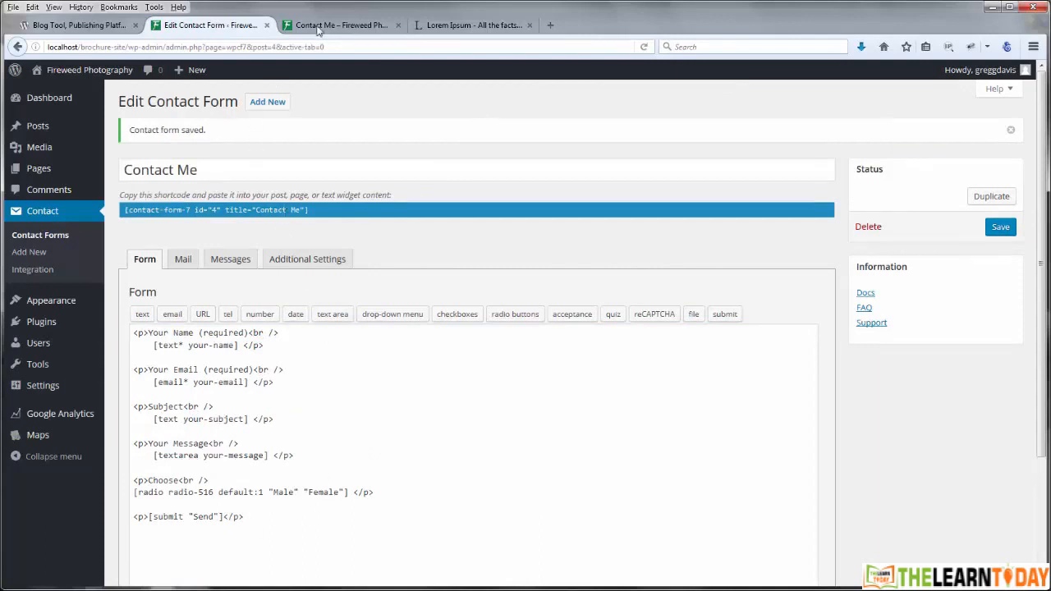
left_click(183, 261)
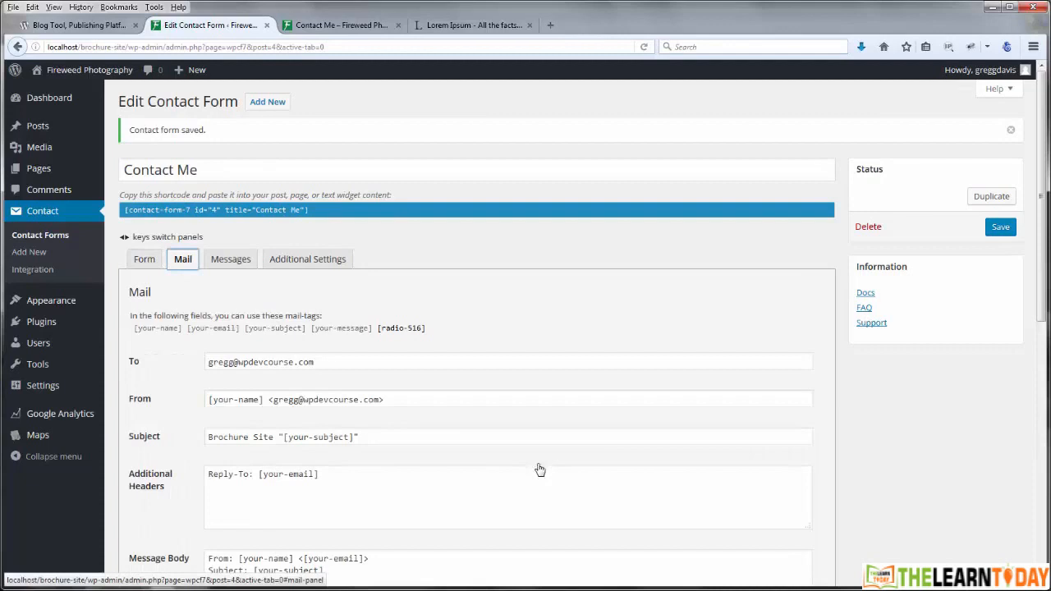
scroll(652, 369, "down", 3)
scroll(267, 325, "up", 2)
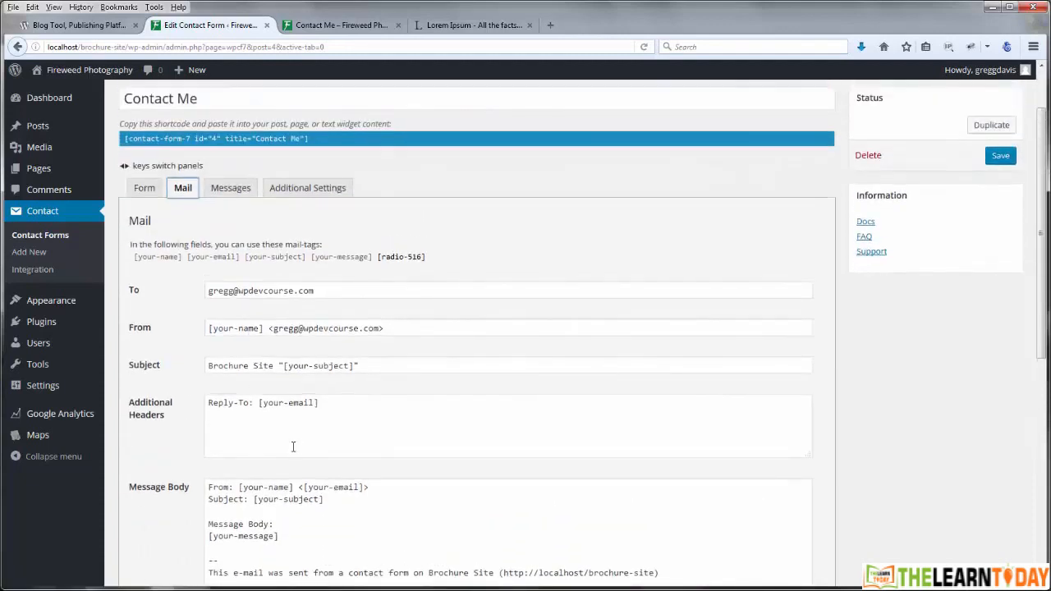
scroll(349, 427, "down", 1)
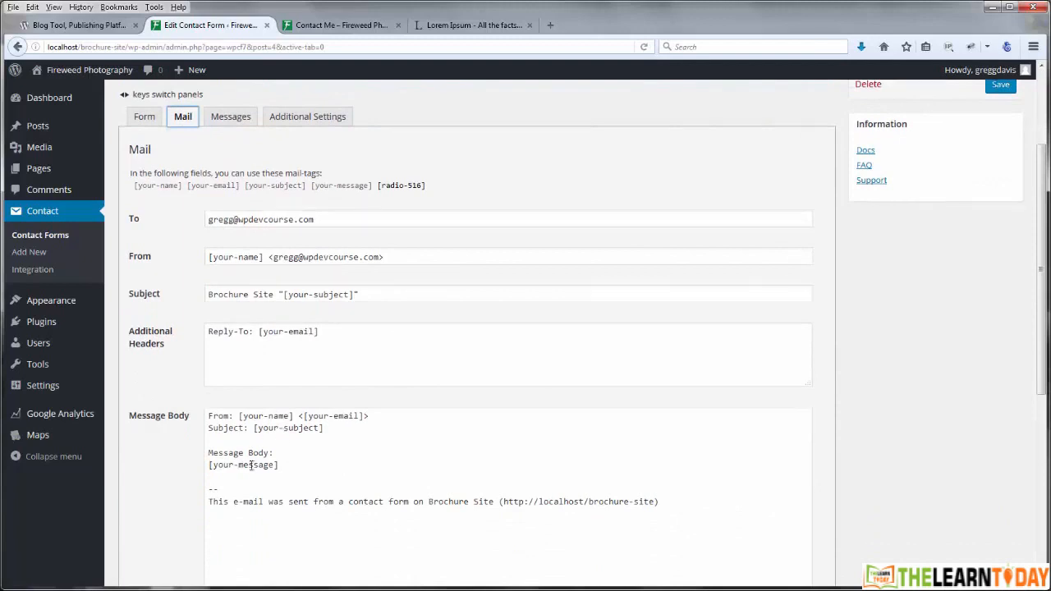
left_click(290, 466)
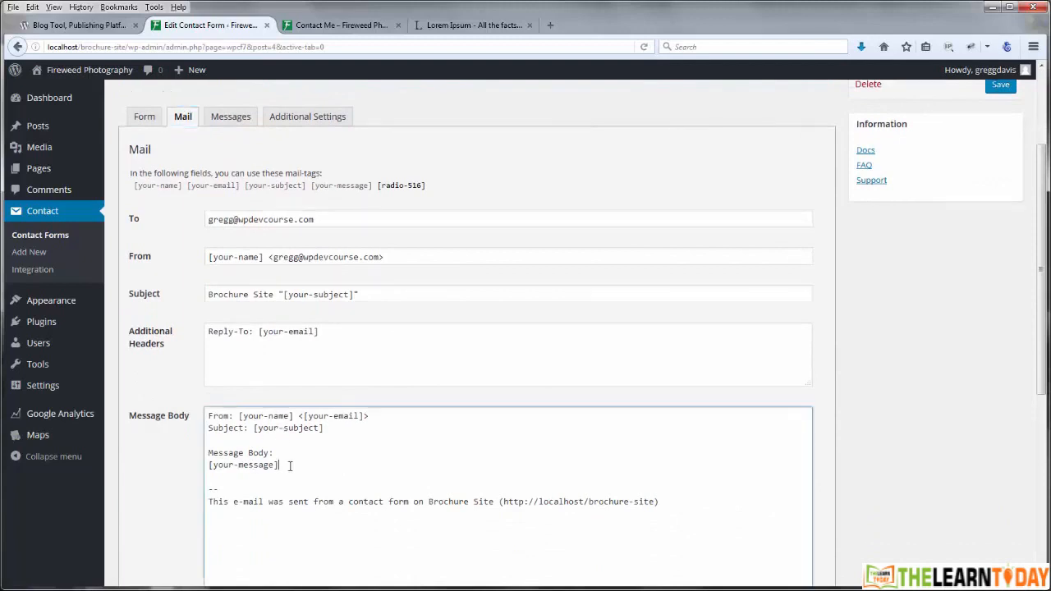
key("Return")
key("Return")
scroll(219, 316, "down", 3)
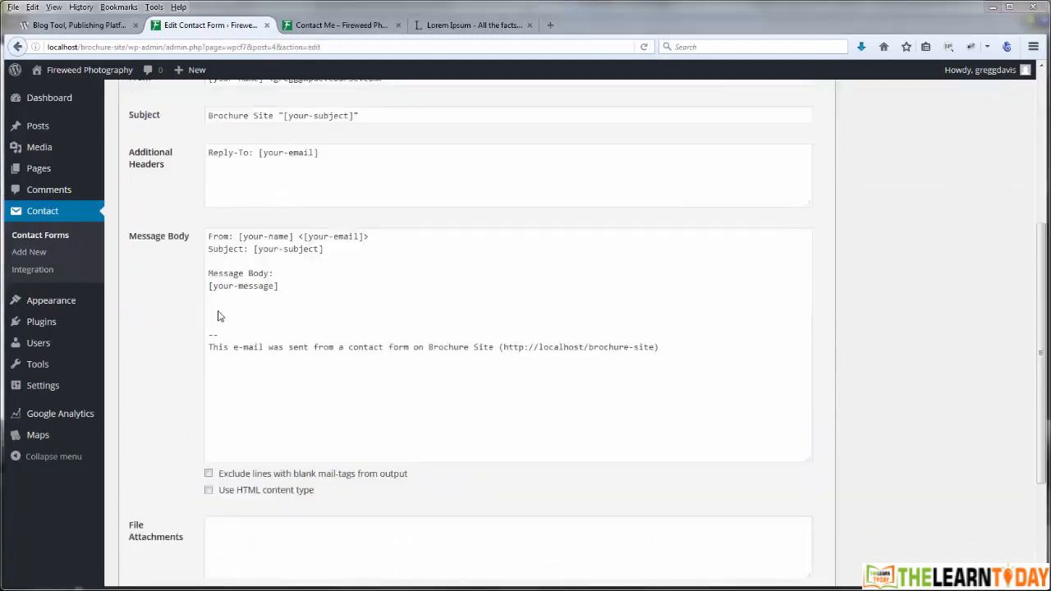
left_click(225, 310)
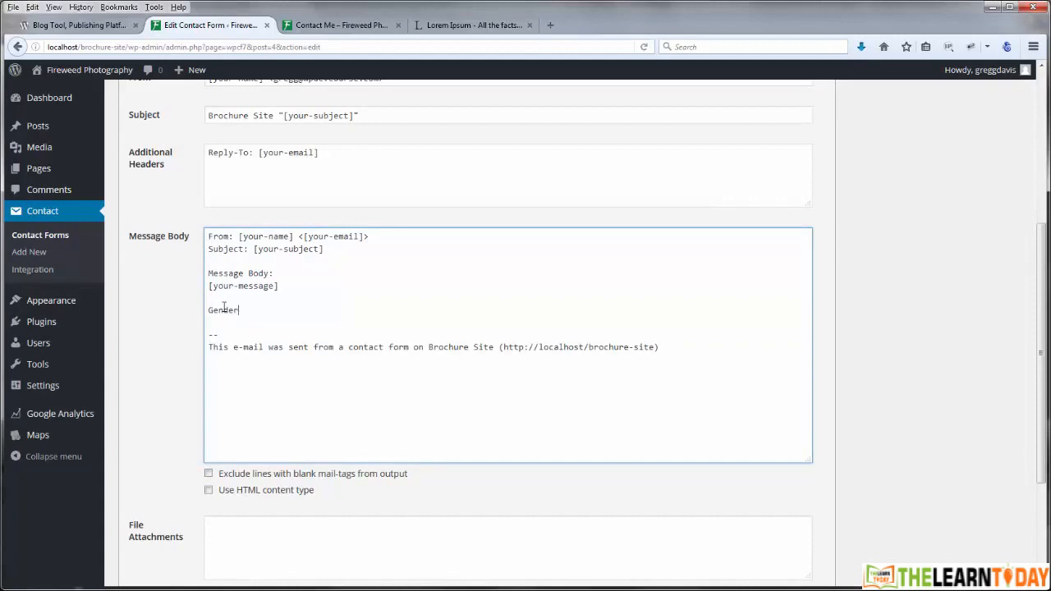
type("Gender:")
key("Return")
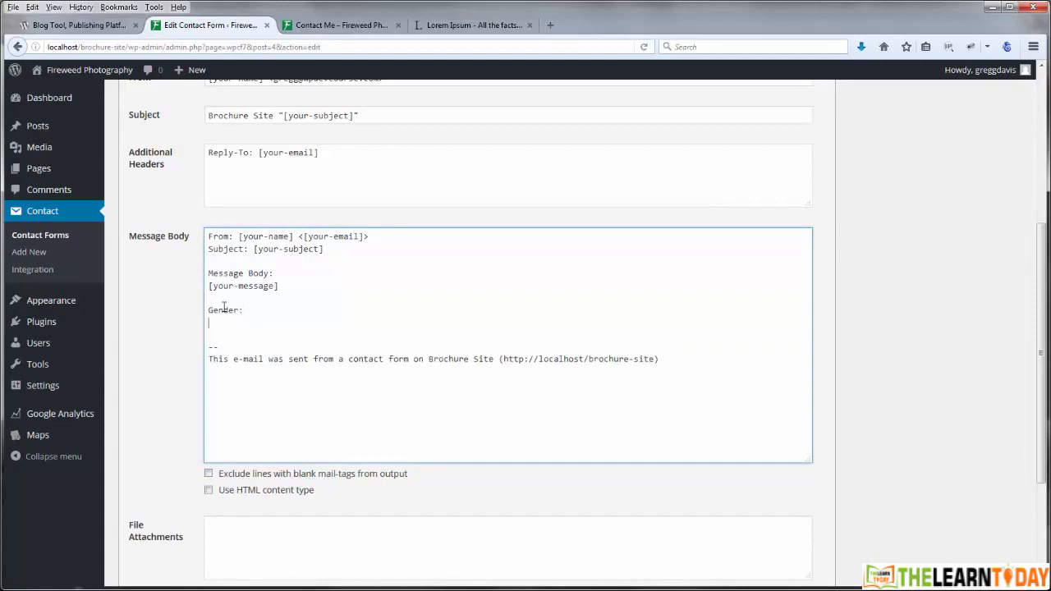
Step: Paste the [radio-516] mail-tag under 'Gender:' and save the mail settings
left_click_drag(1042, 291, 1041, 234)
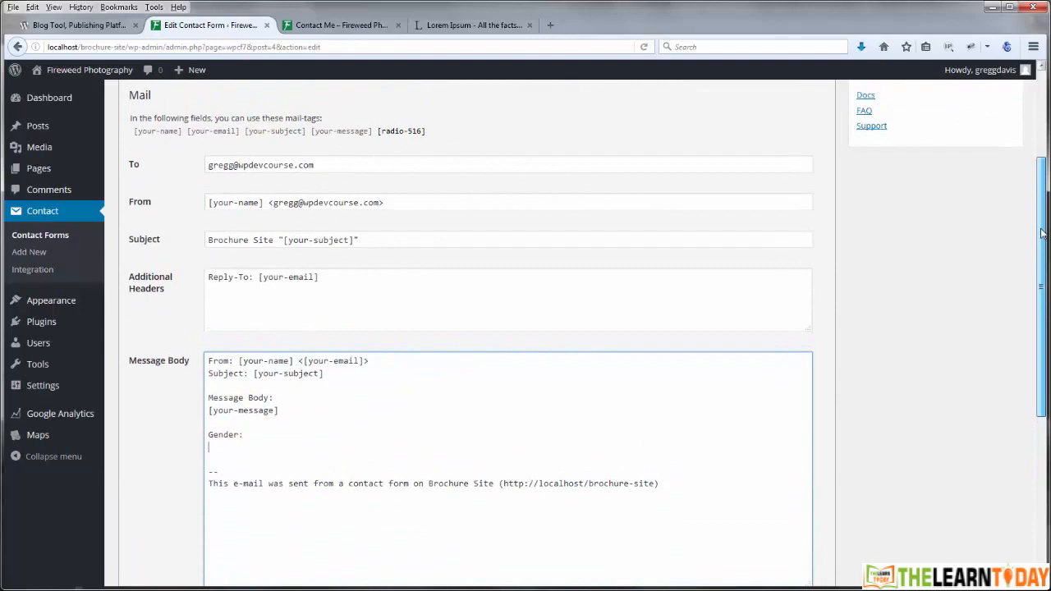
left_click(411, 132)
key("ctrl+c")
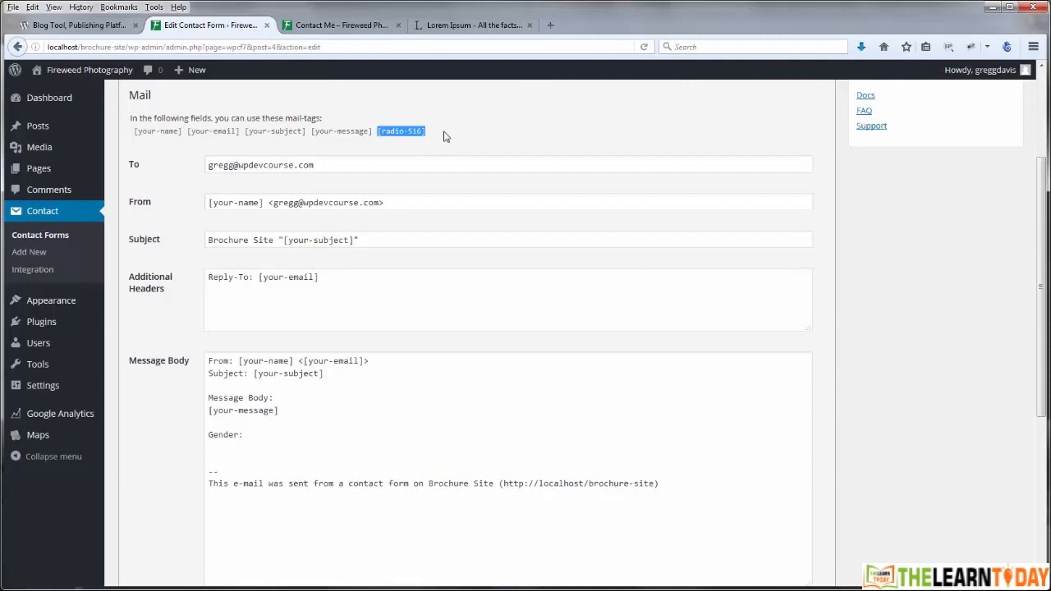
left_click(240, 447)
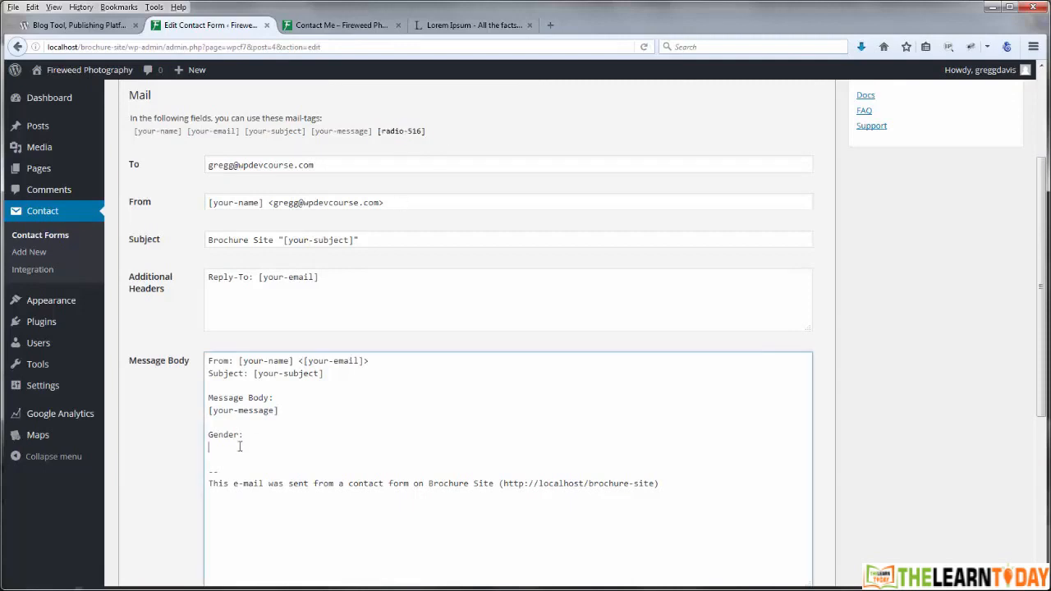
key("ctrl+v")
scroll(1045, 244, "up", 3)
left_click(1000, 190)
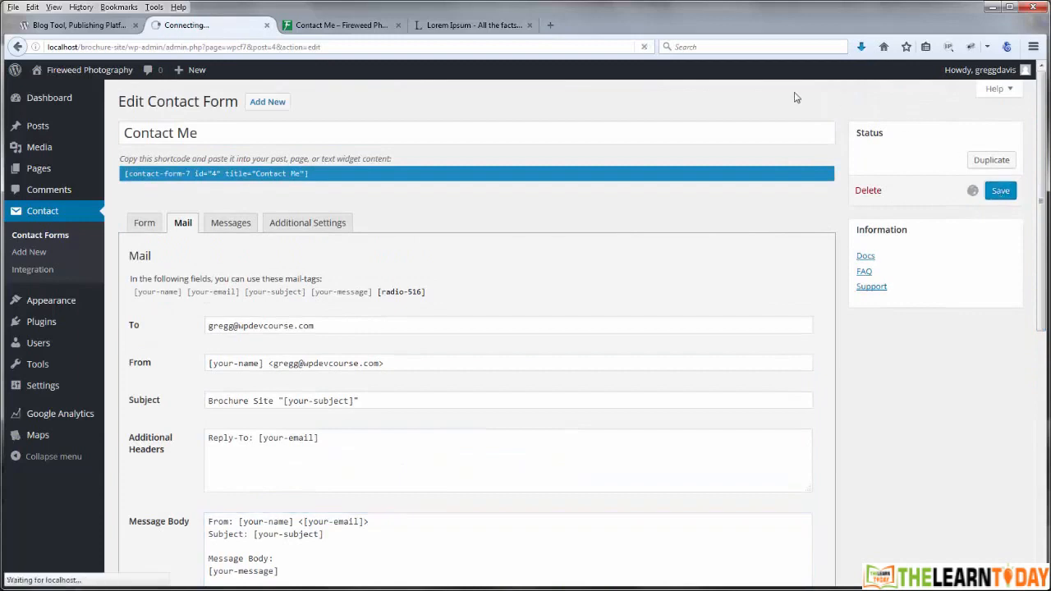
Step: Try the Female and Male radio choices on the live Contact Me page
left_click(341, 25)
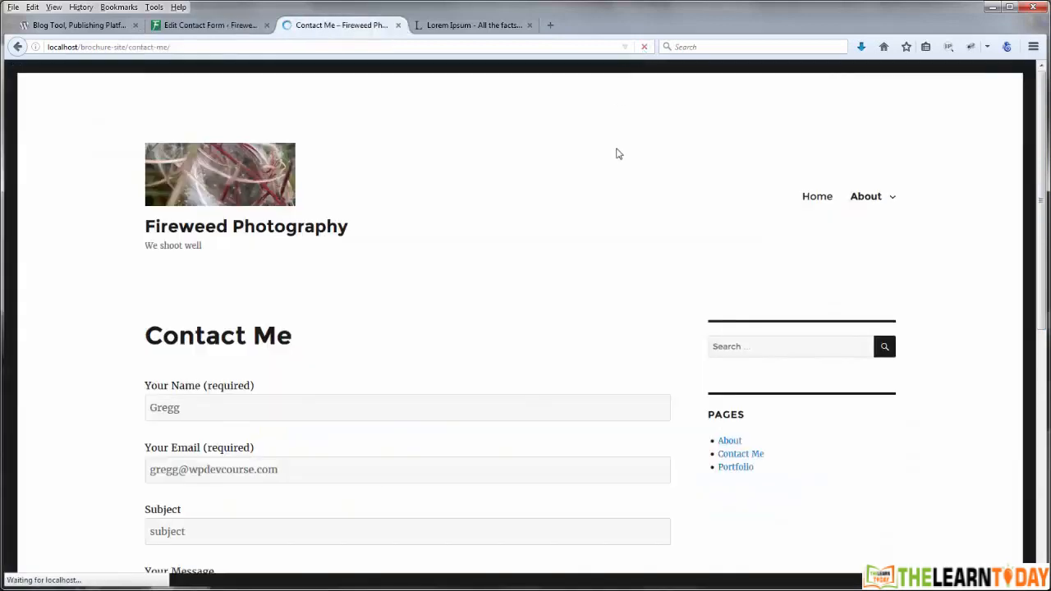
scroll(600, 173, "down", 6)
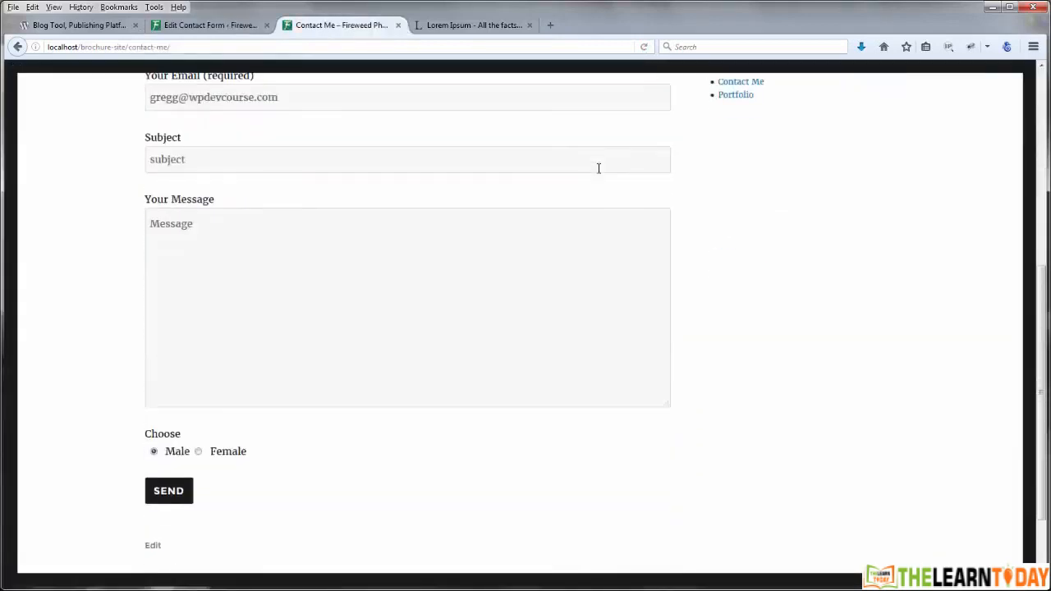
left_click(198, 346)
left_click(154, 347)
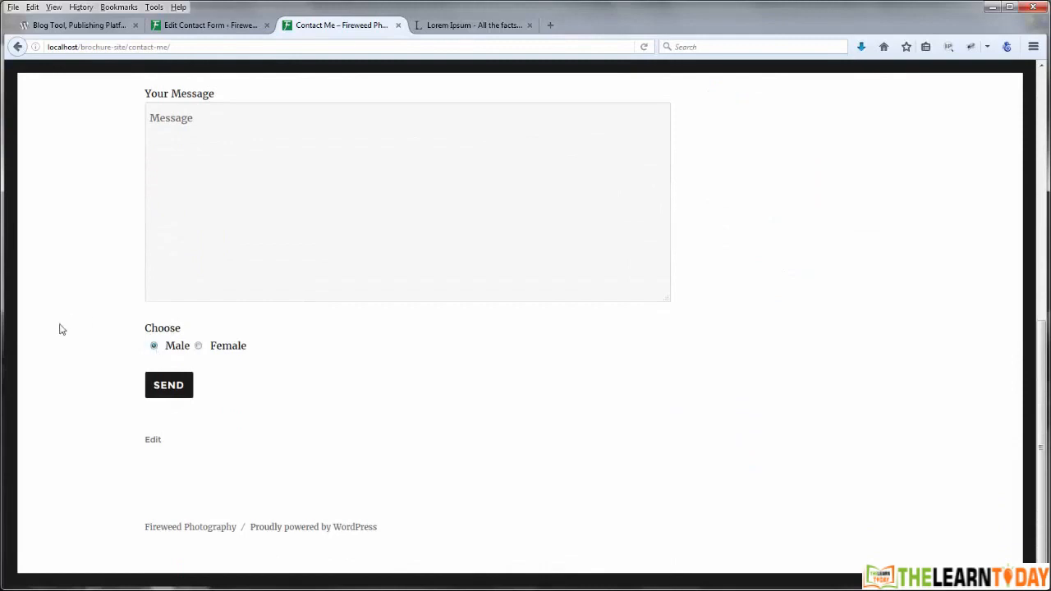
scroll(61, 327, "up", 6)
Step: Show the Form tab markup in the editor and compare it with the live page
left_click(212, 24)
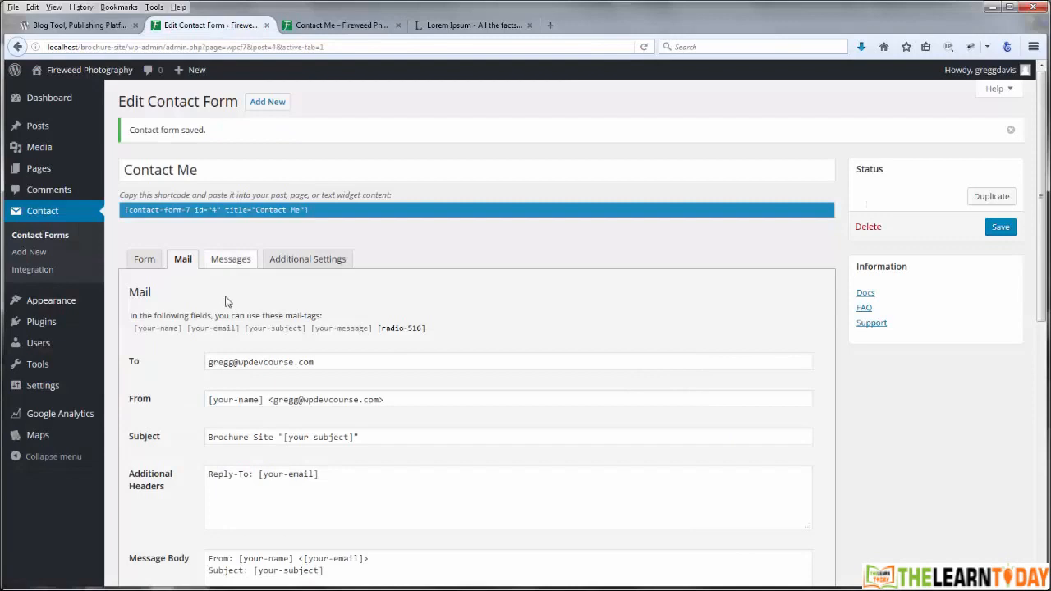
left_click(144, 259)
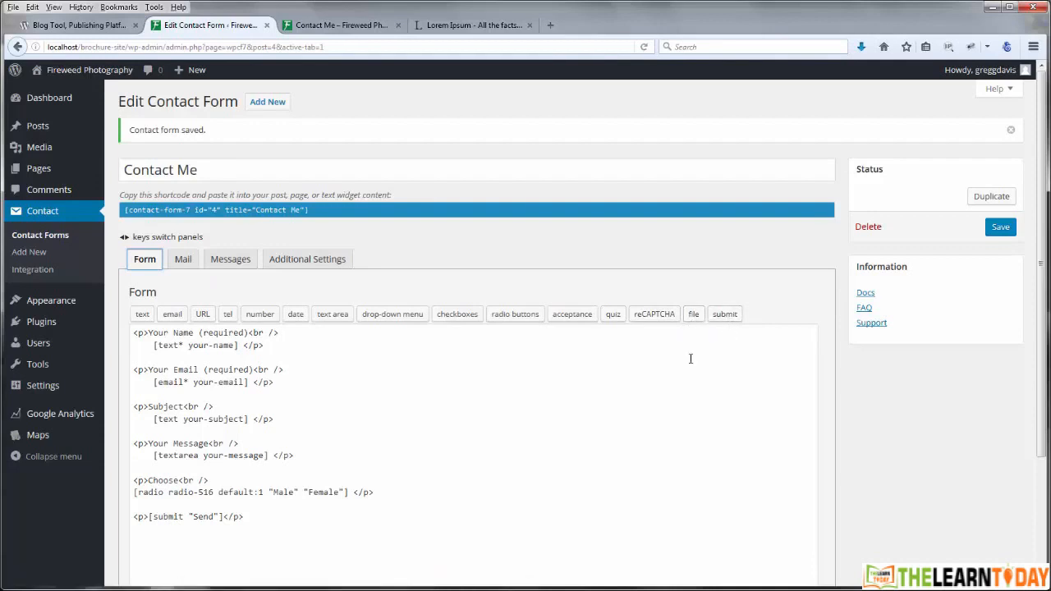
key("ctrl+Tab")
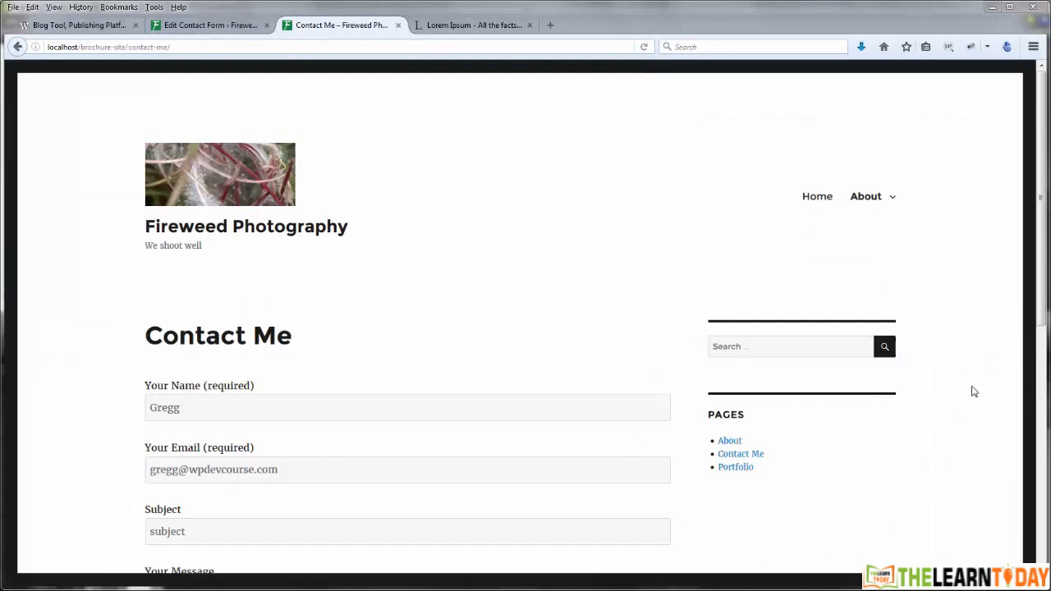
scroll(974, 392, "down", 3)
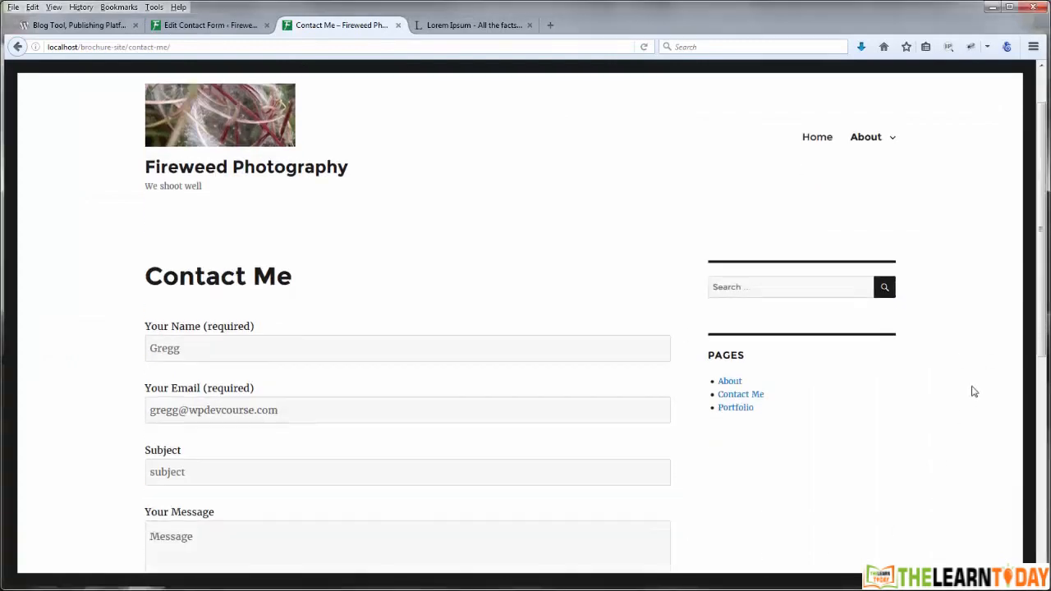
scroll(974, 391, "up", 3)
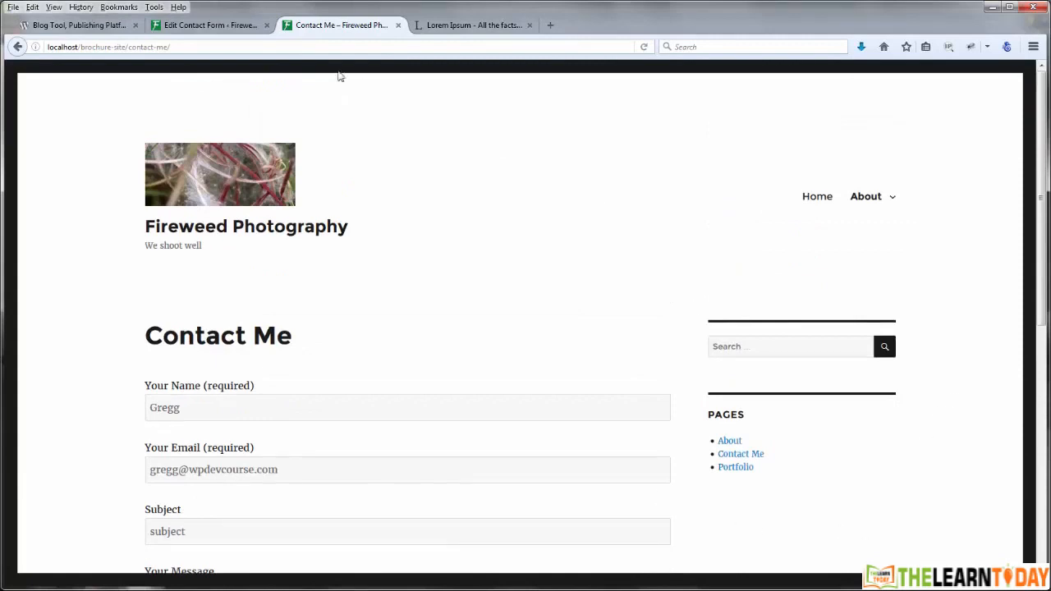
left_click(230, 28)
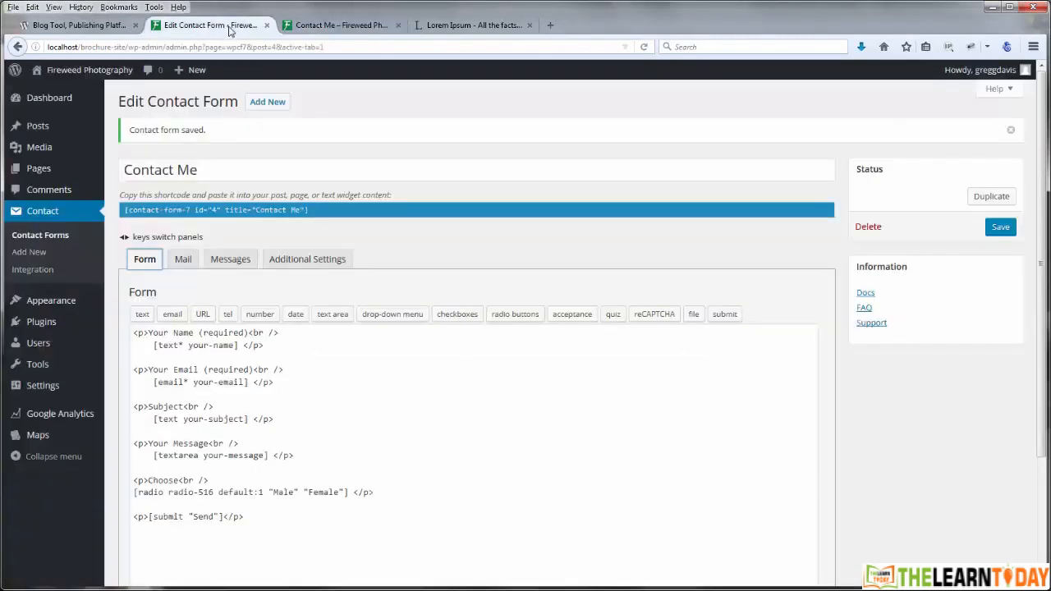
Step: Copy the Contact Me form's shortcode and go to Appearance > Widgets
left_click(174, 210)
key("ctrl+c")
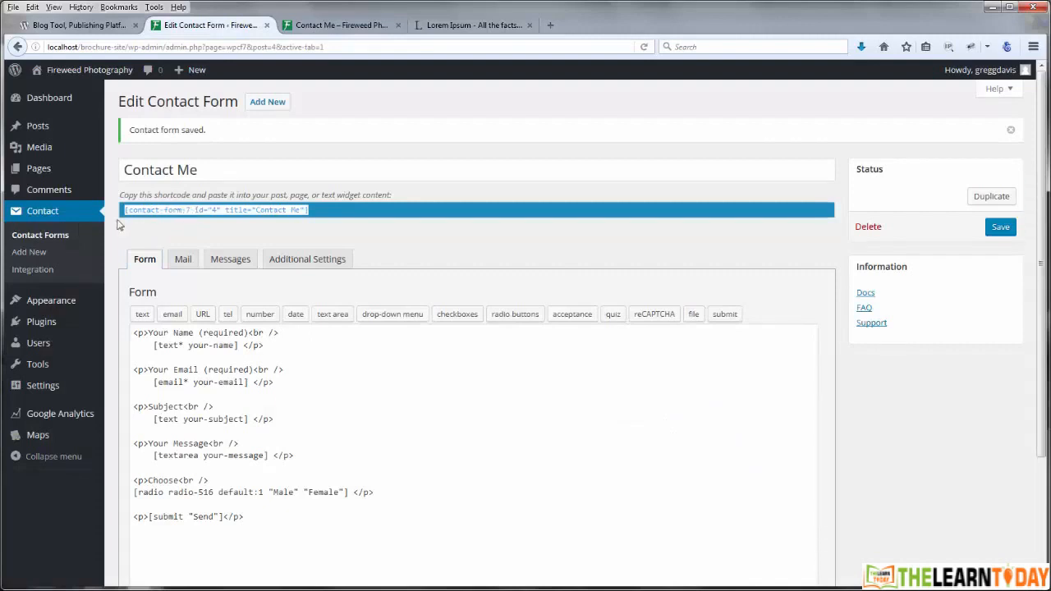
mouse_move(56, 301)
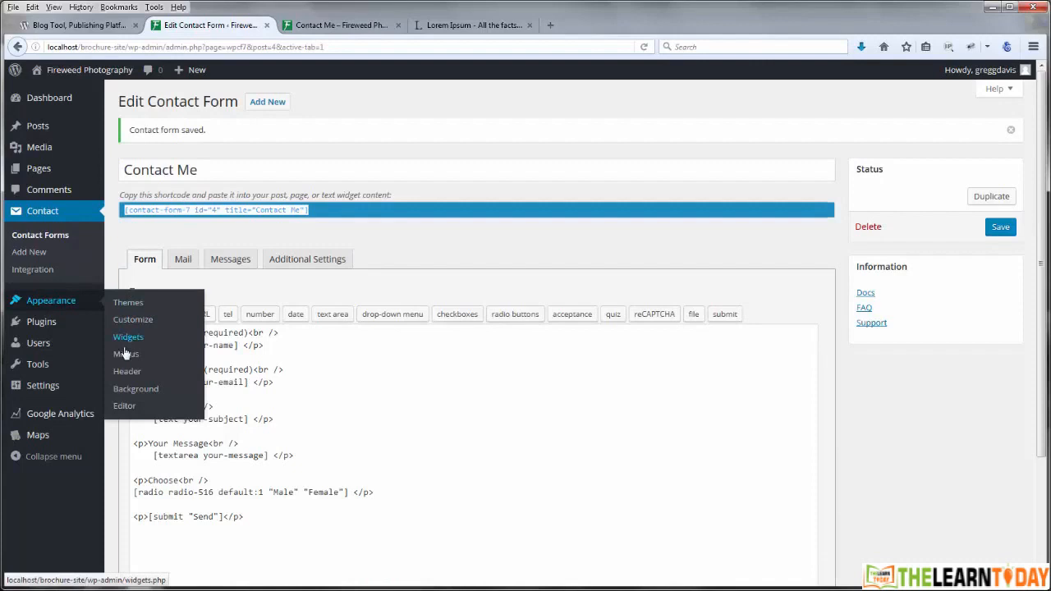
left_click(128, 337)
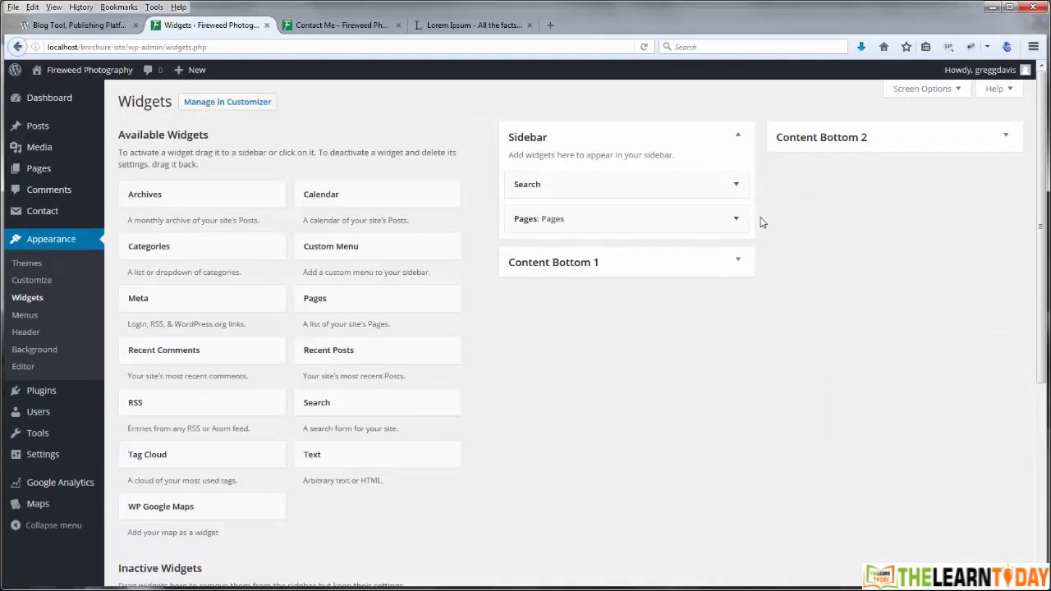
Step: Save a 'Contact Me' Text widget holding the form shortcode between Search and Pages, then reload the live page
left_click_drag(345, 458, 537, 216)
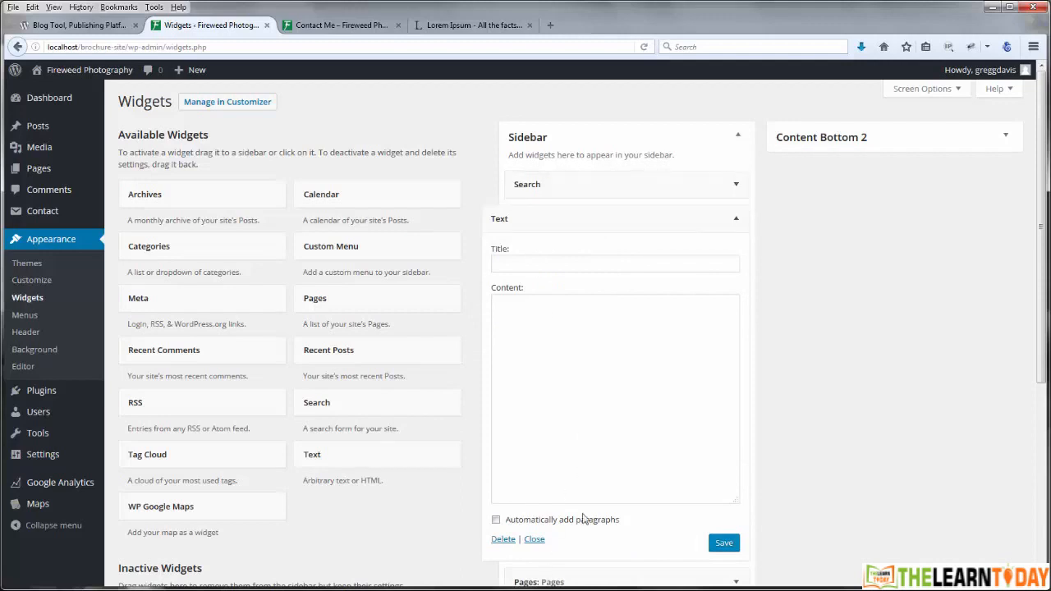
scroll(577, 524, "down", 2)
scroll(834, 380, "up", 2)
left_click(543, 264)
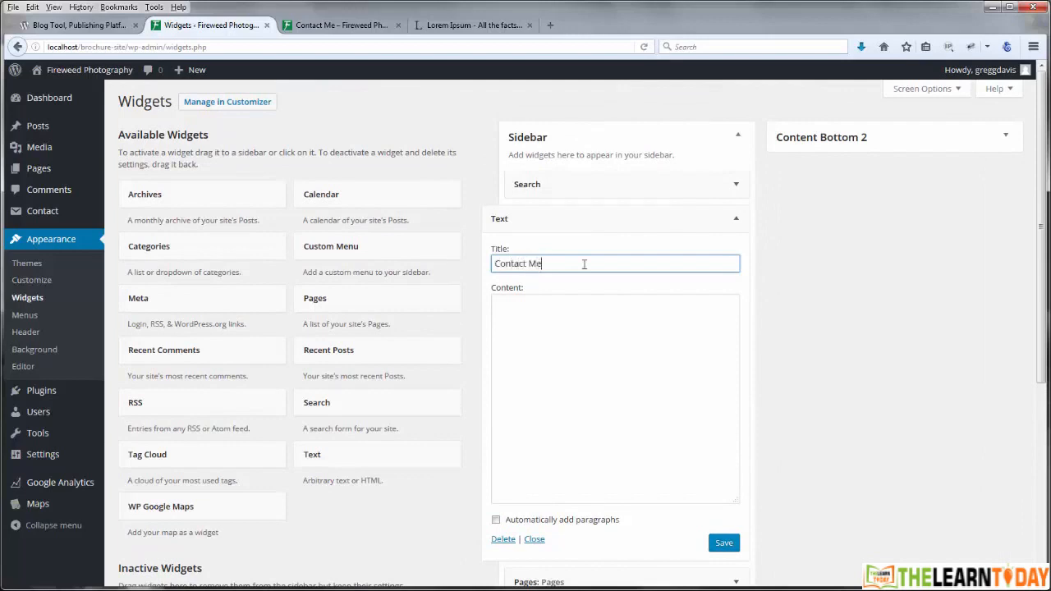
left_click(584, 329)
key("ctrl+v")
left_click(723, 549)
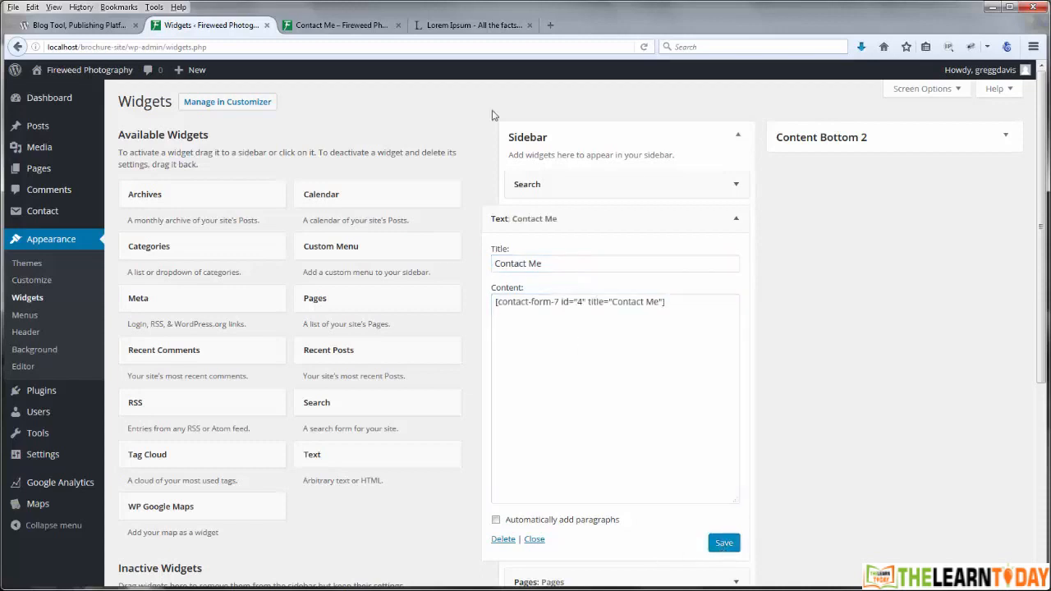
left_click(363, 27)
left_click(644, 47)
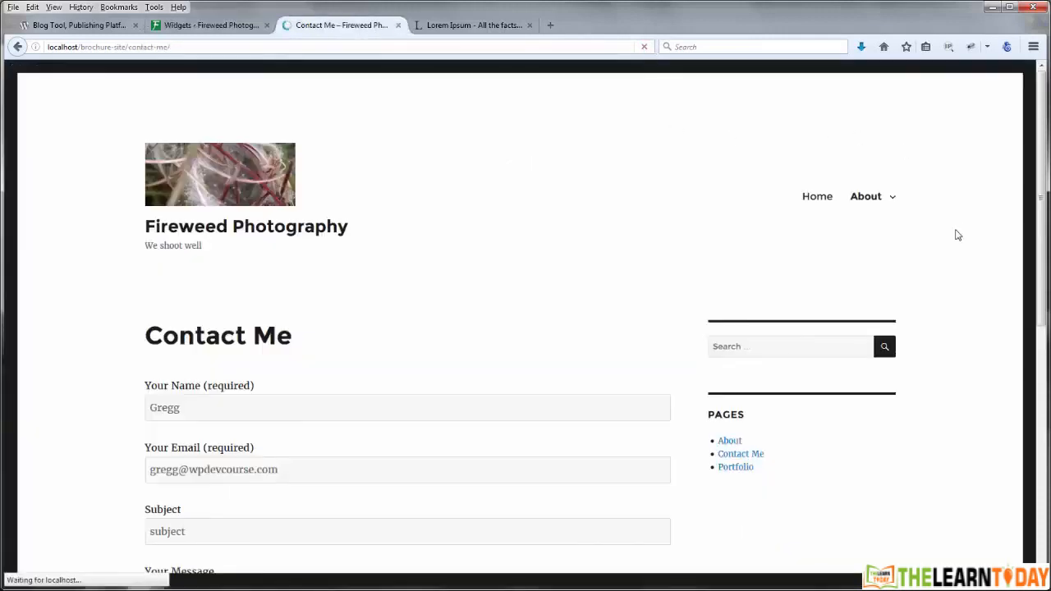
Step: Scroll the live Contact Me page to view the sidebar form, then go back to Widgets
scroll(957, 236, "down", 5)
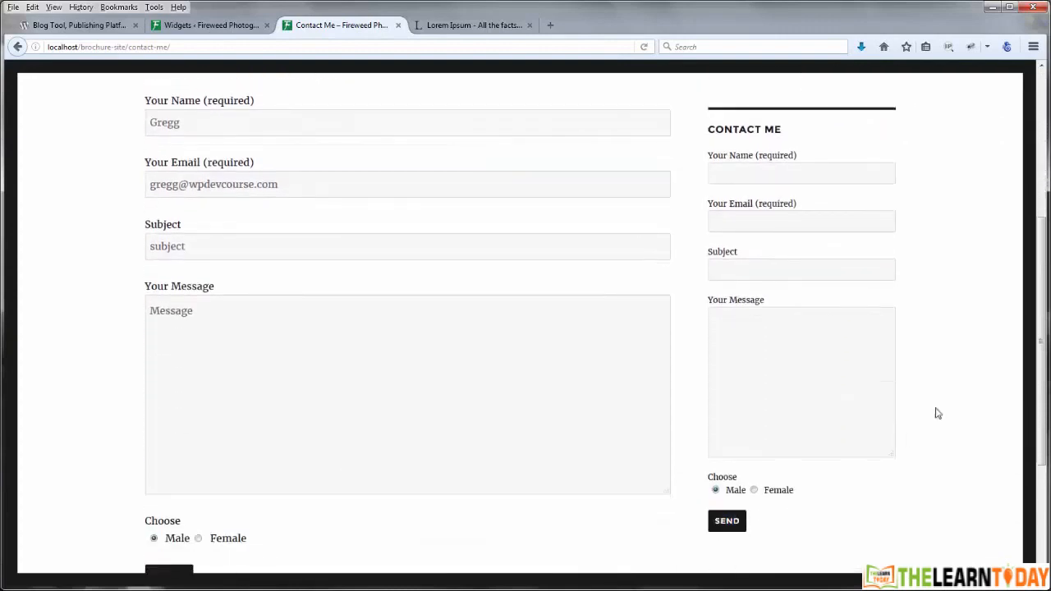
scroll(975, 378, "up", 3)
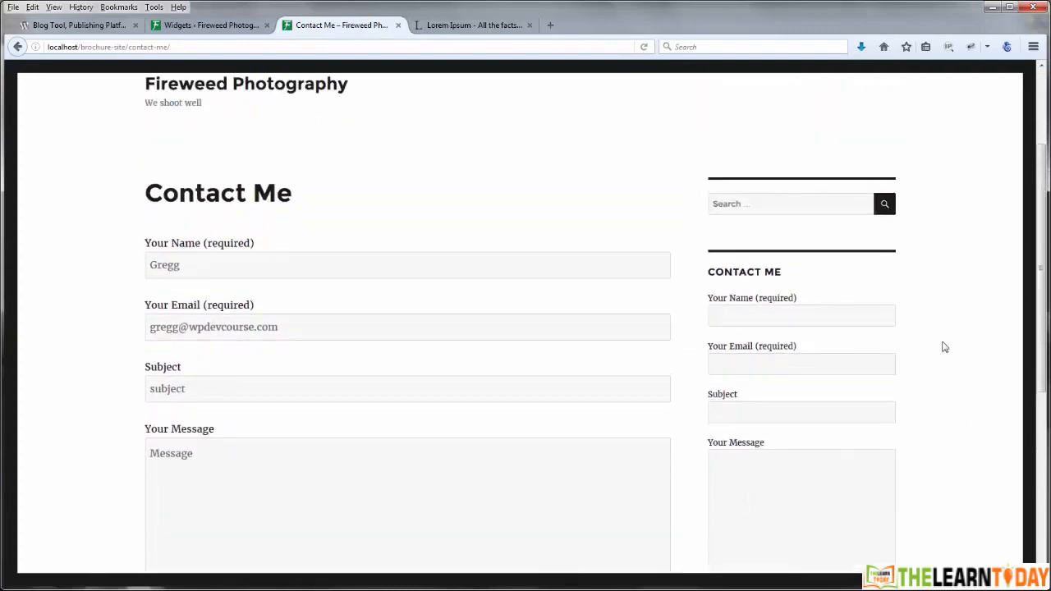
scroll(945, 342, "up", 3)
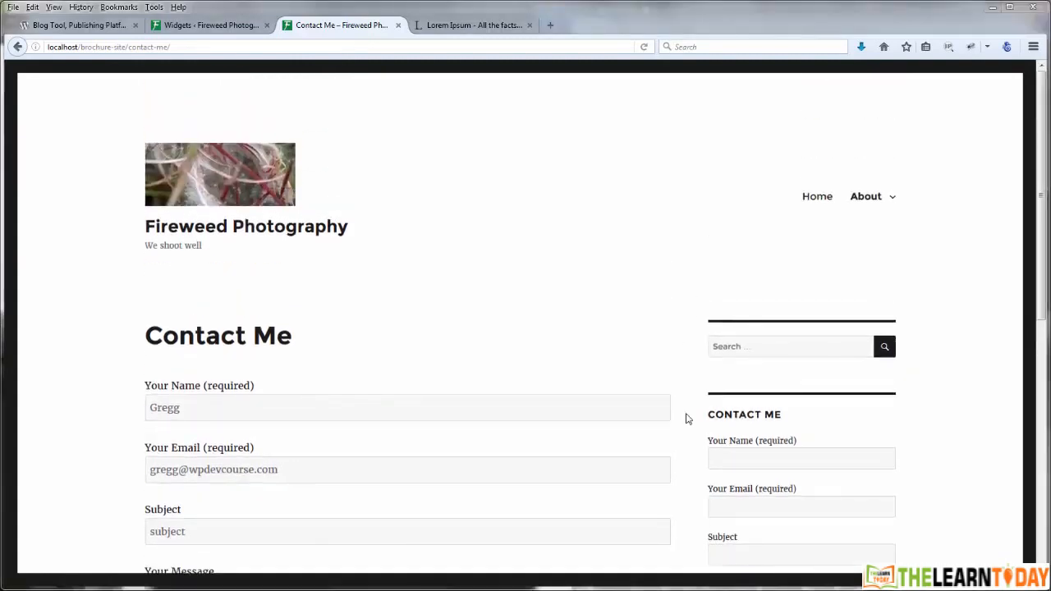
scroll(687, 417, "down", 6)
scroll(687, 418, "up", 6)
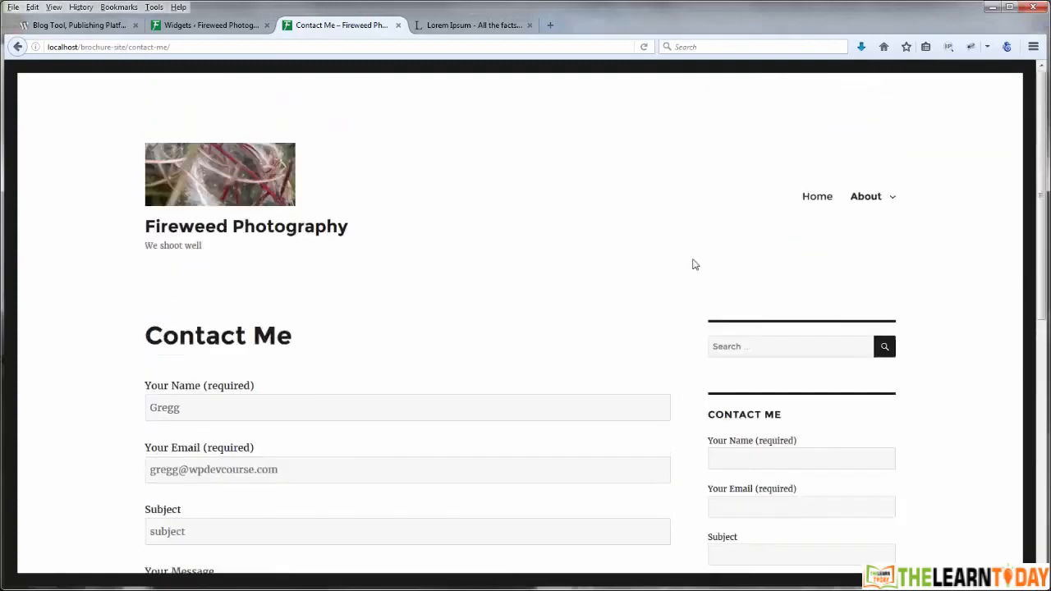
left_click(218, 26)
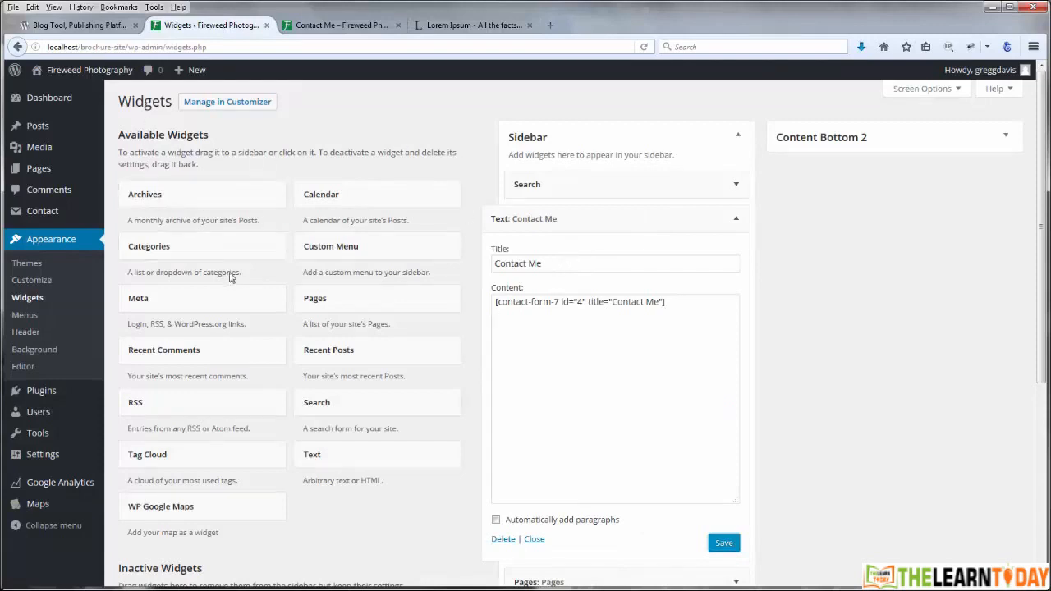
Step: Collapse the Contact Me widget's settings and the Available Widgets list
scroll(284, 342, "down", 5)
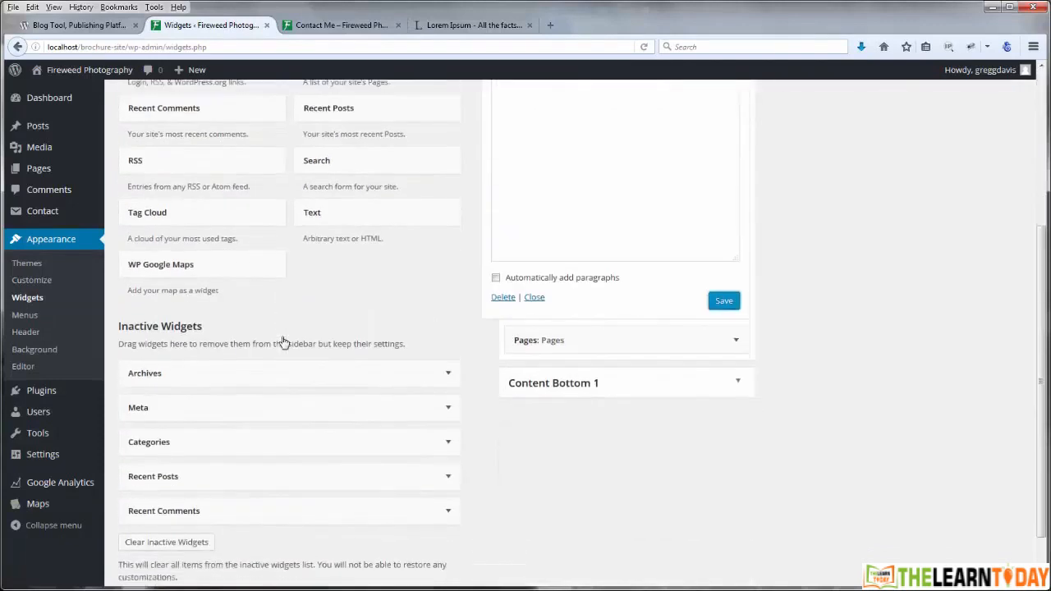
scroll(283, 342, "down", 1)
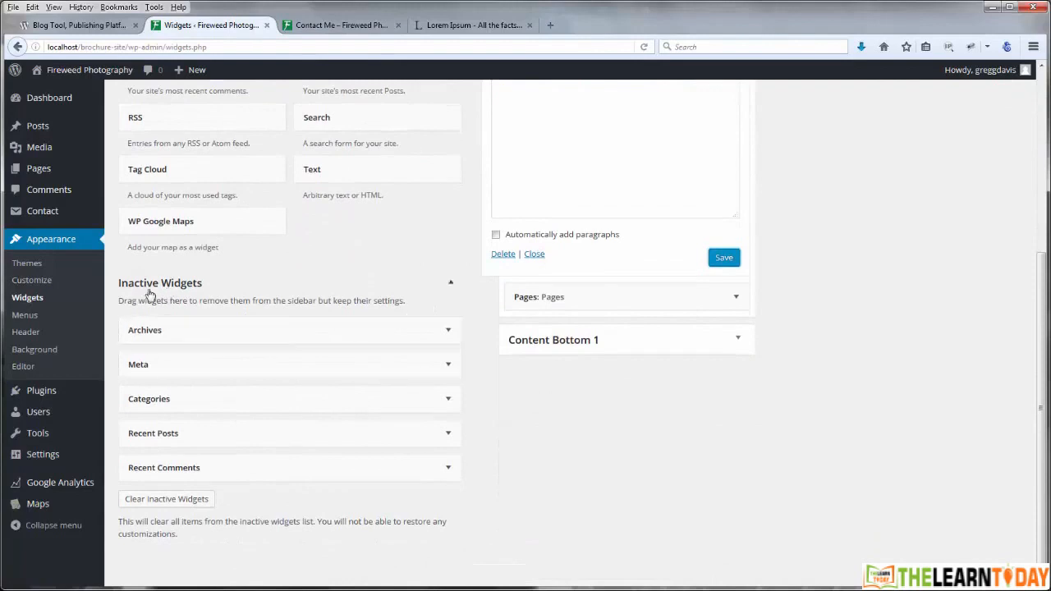
scroll(485, 392, "up", 6)
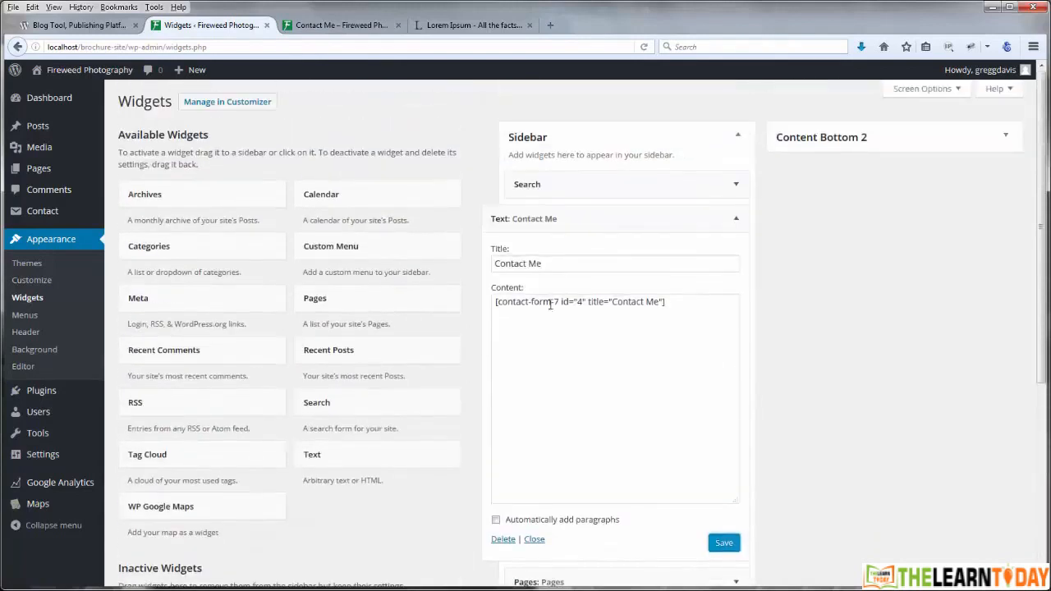
left_click(736, 218)
scroll(502, 313, "down", 3)
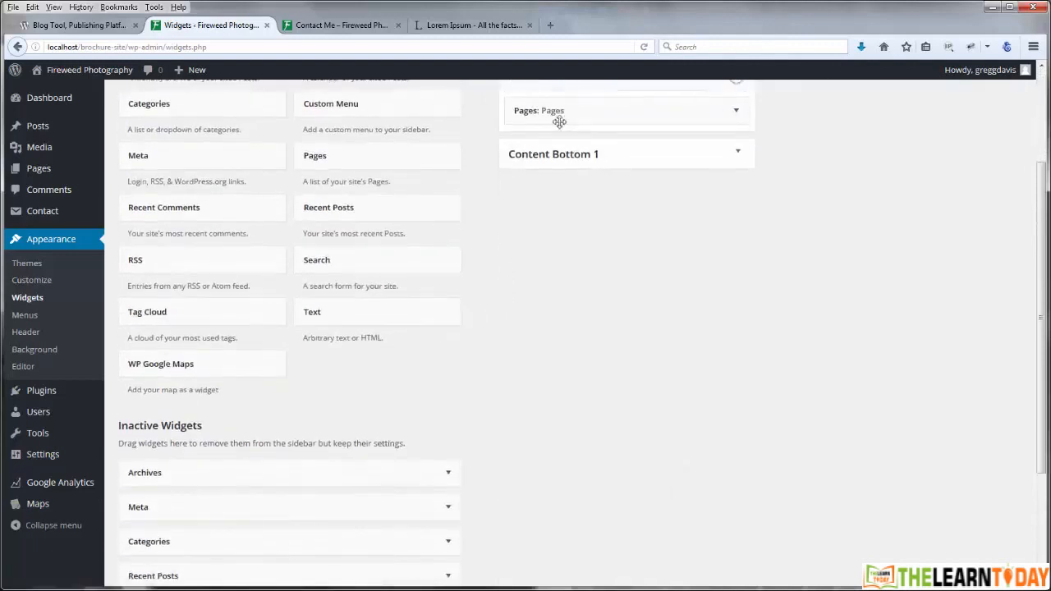
scroll(566, 156, "up", 2)
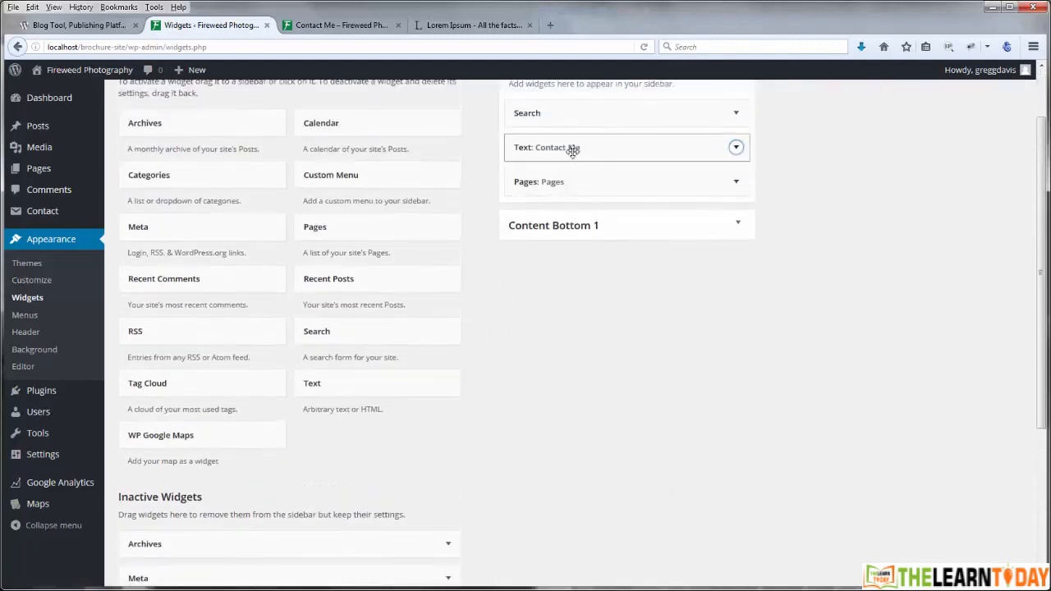
scroll(403, 197, "up", 2)
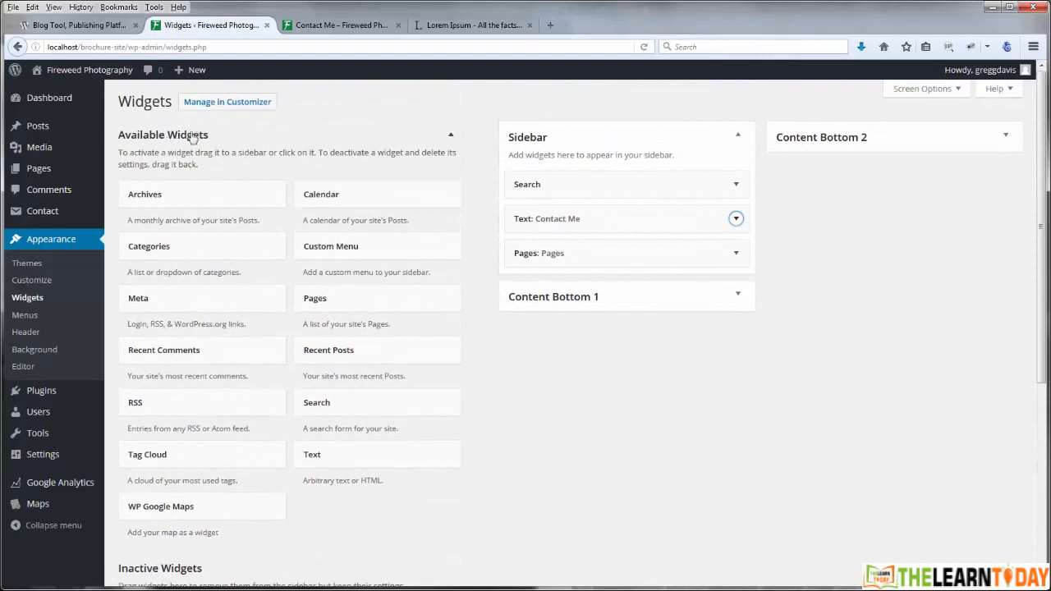
left_click(451, 137)
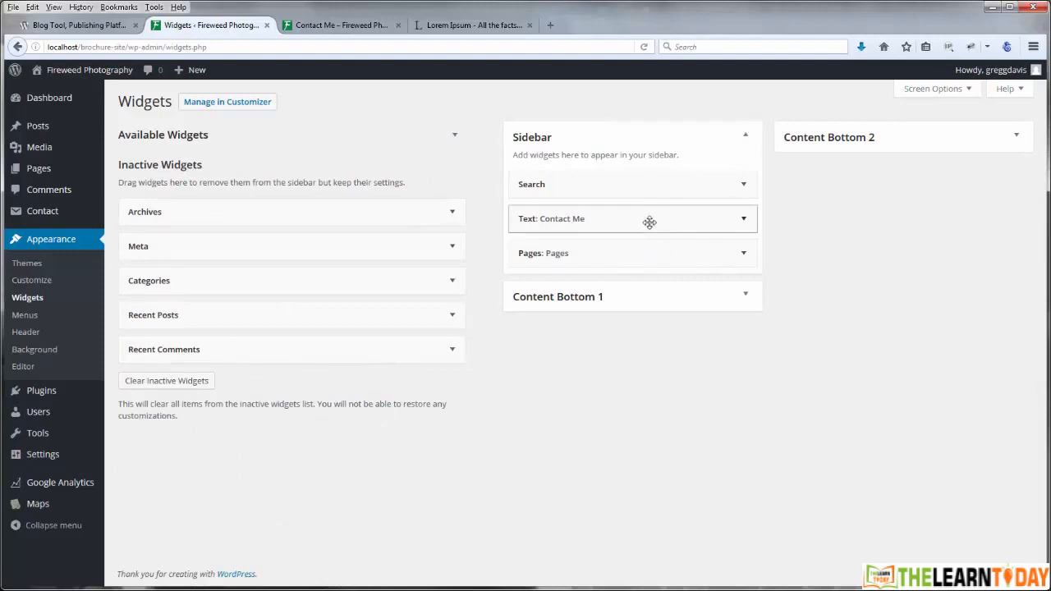
Step: Drag the Contact Me widget into Inactive Widgets and reload the live page to confirm it's gone
left_click_drag(653, 218, 258, 214)
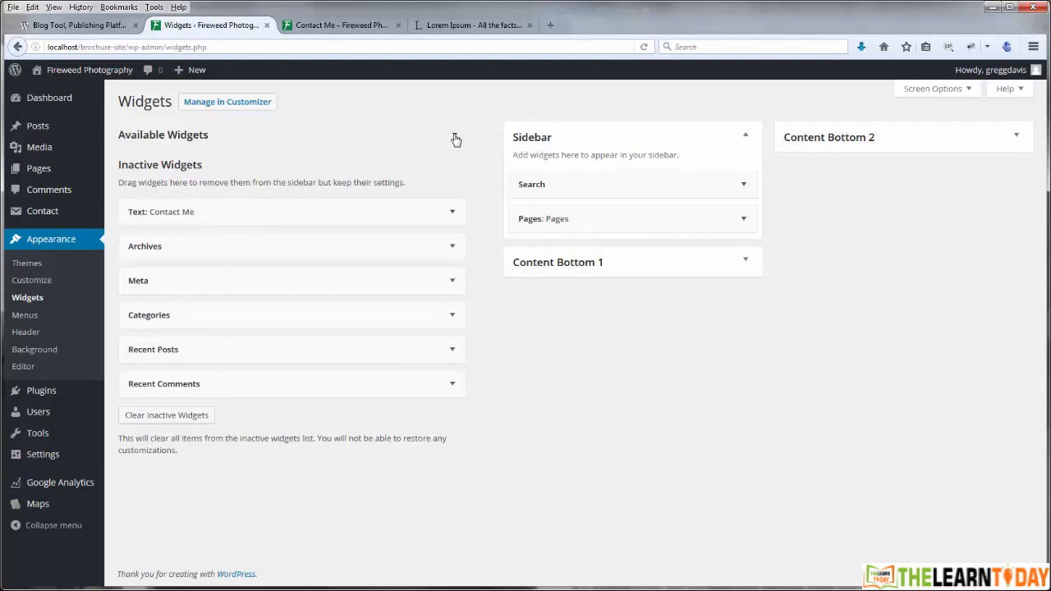
left_click(343, 26)
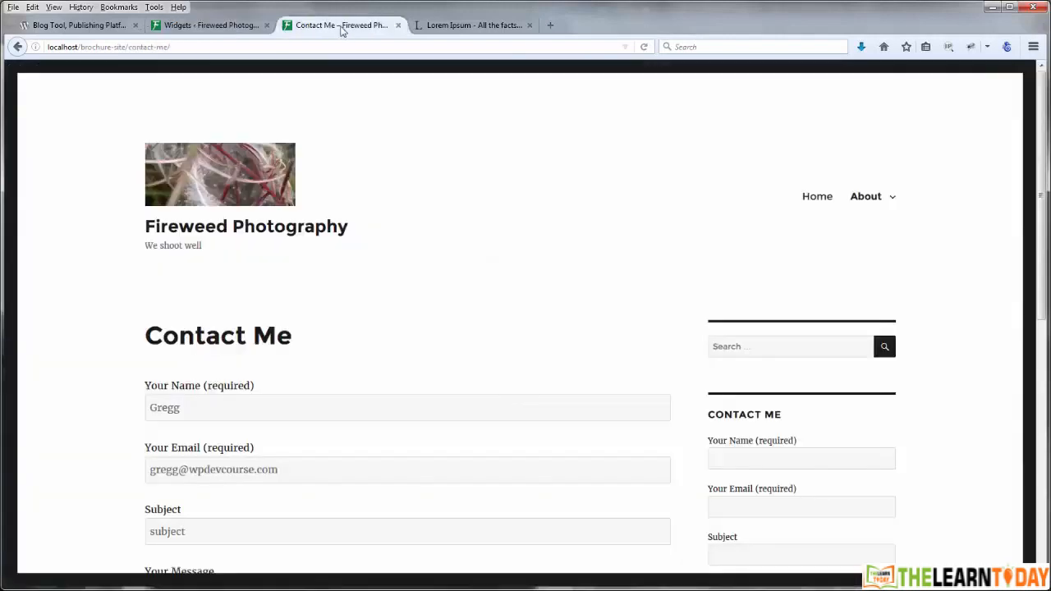
left_click(645, 48)
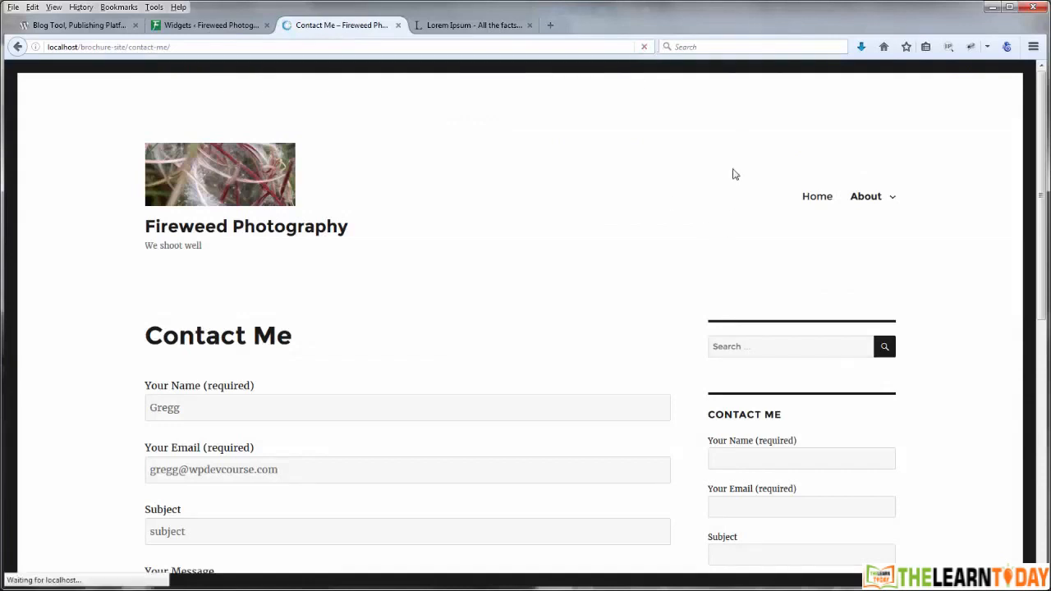